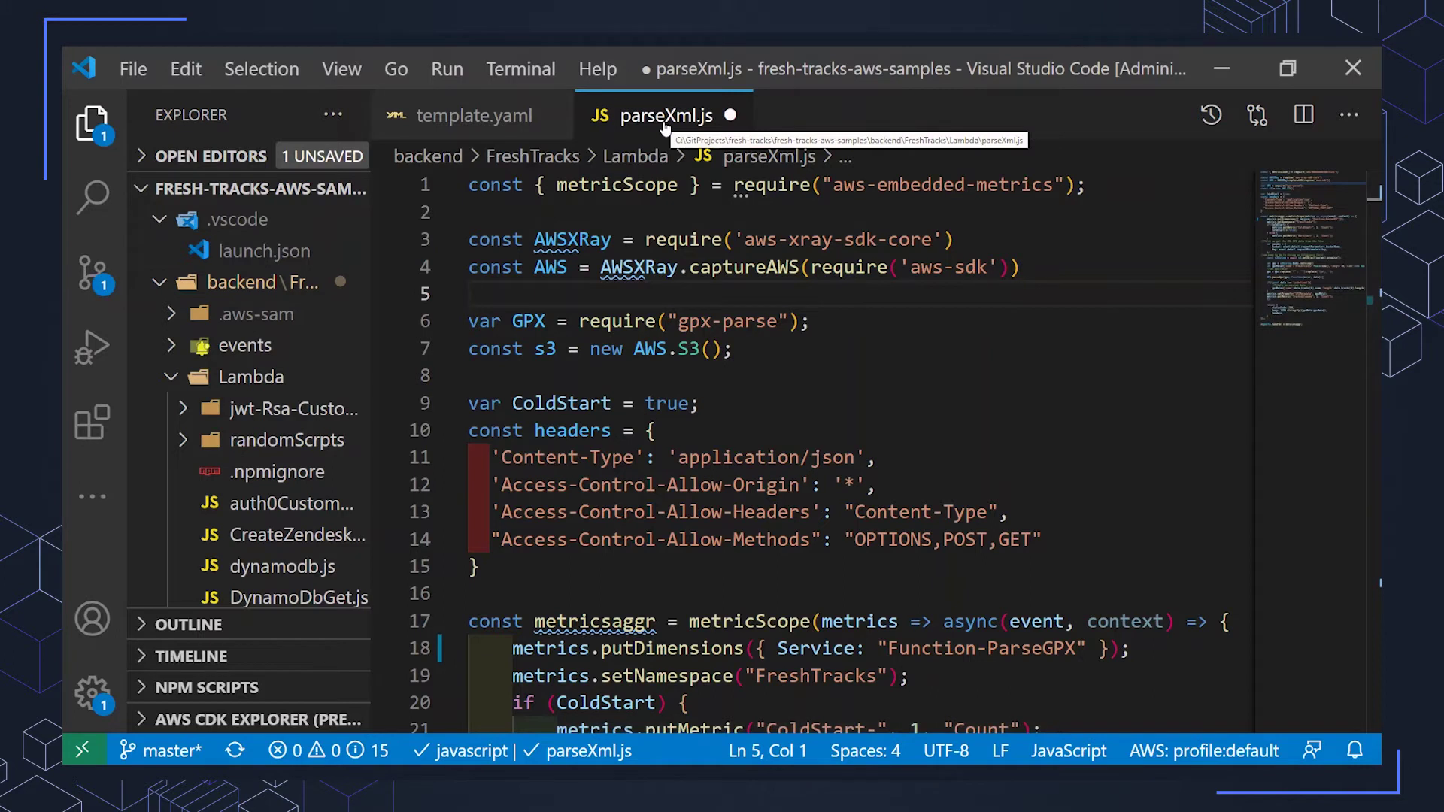
Step: Examine the aws-embedded-metrics import, metricScope wrapper, dimensions, namespace and cold/warm start metric code in parseXml.js
mouse_move(712, 487)
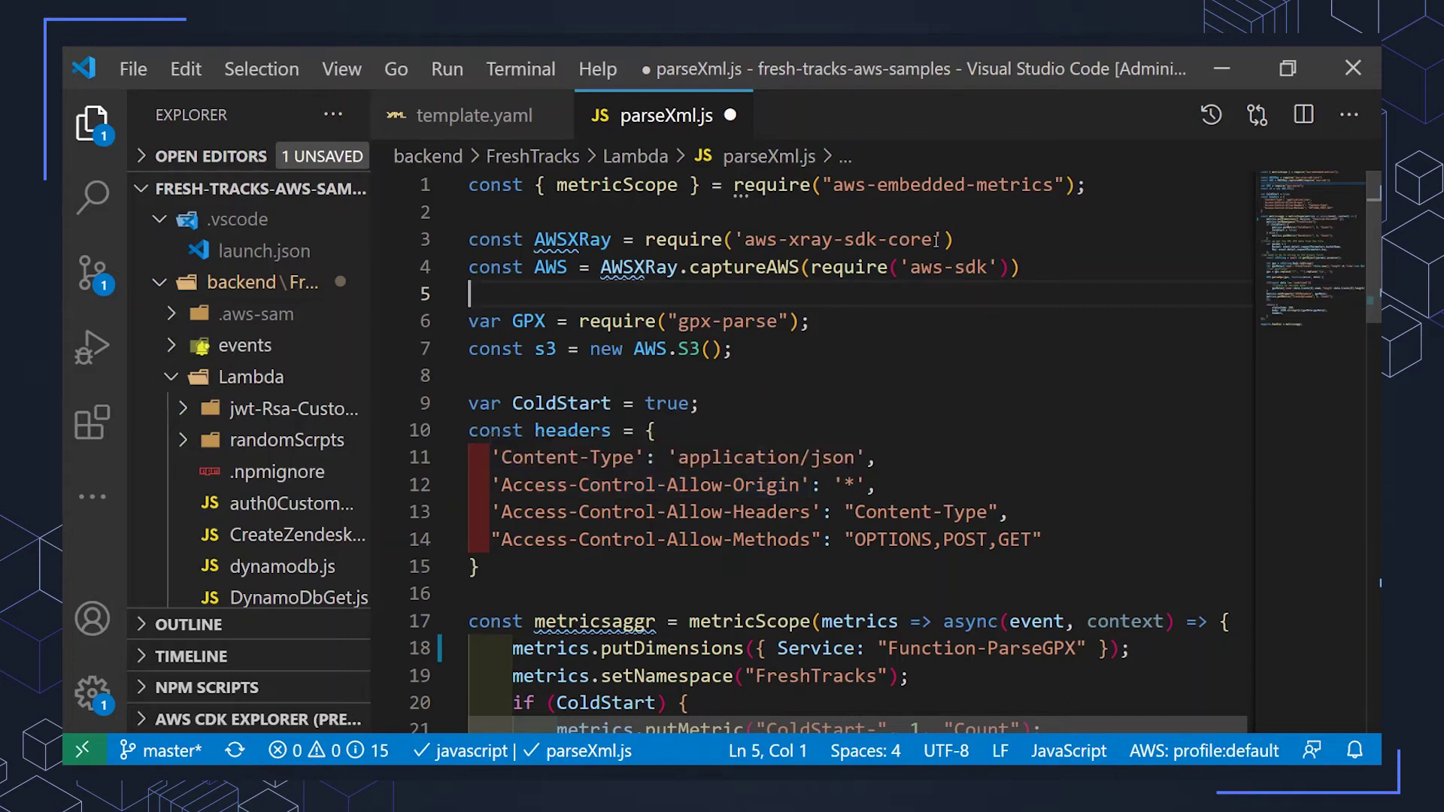
click(1071, 184)
drag(1071, 184, 447, 179)
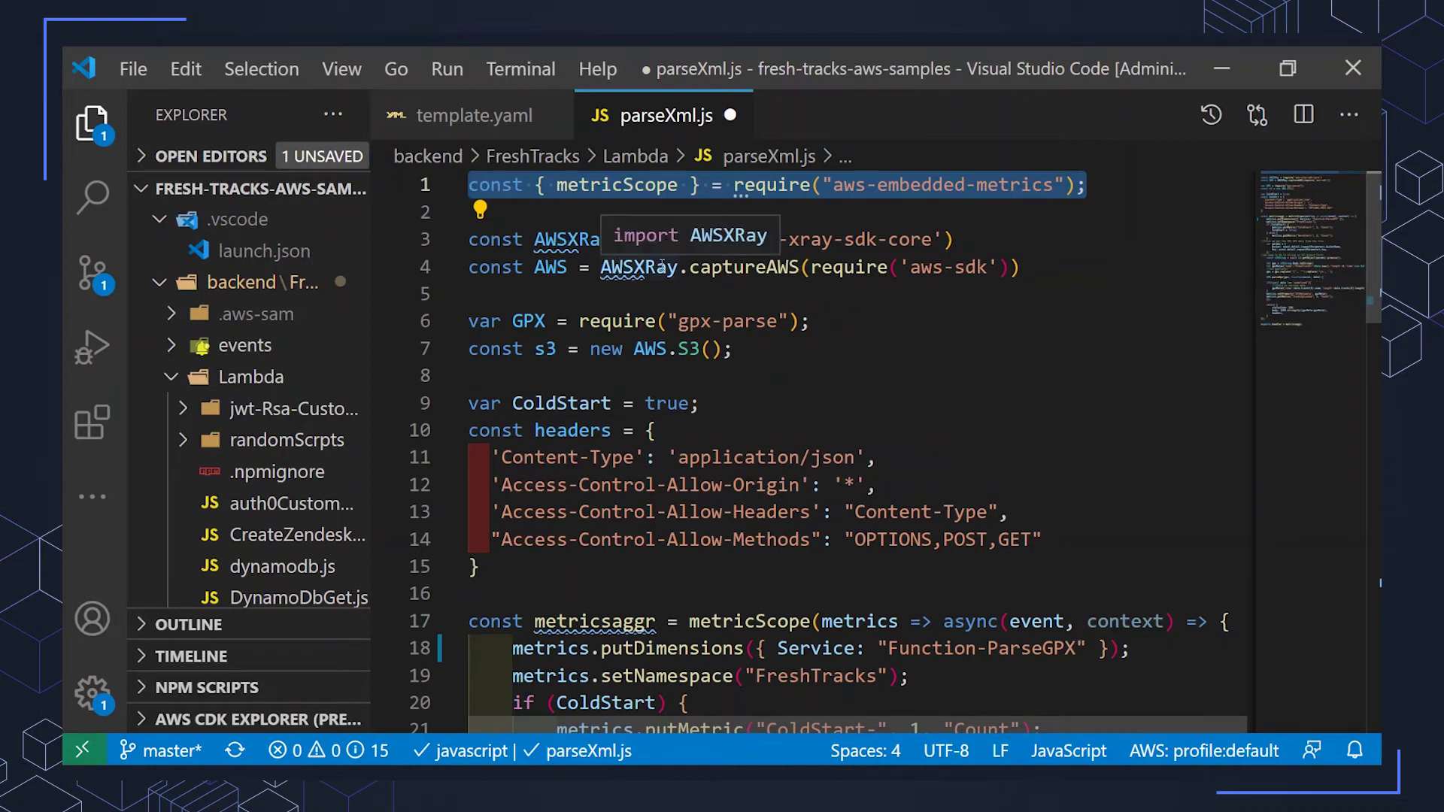
scroll(727, 309, down, 5)
drag(690, 263, 808, 262)
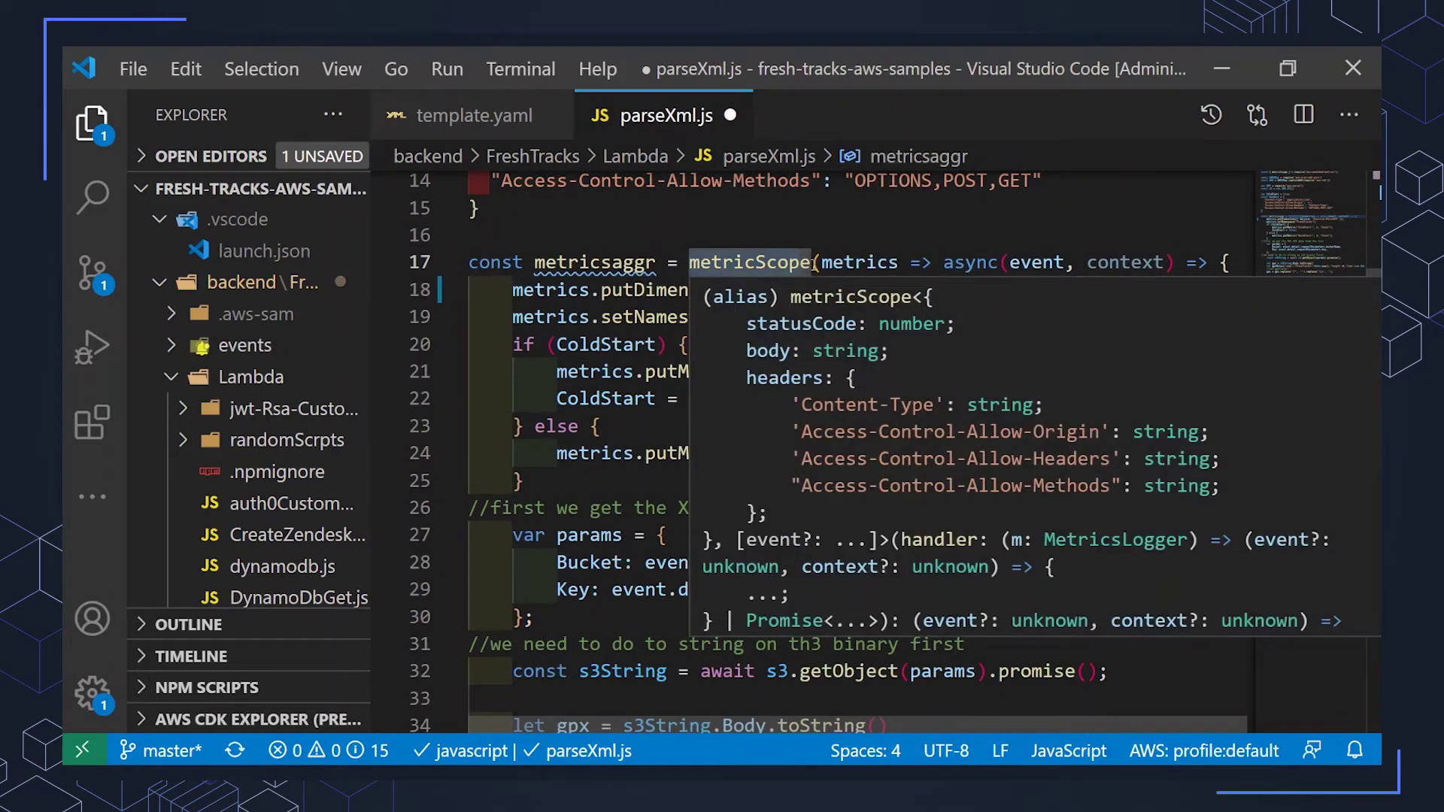
scroll(671, 321, down, 1)
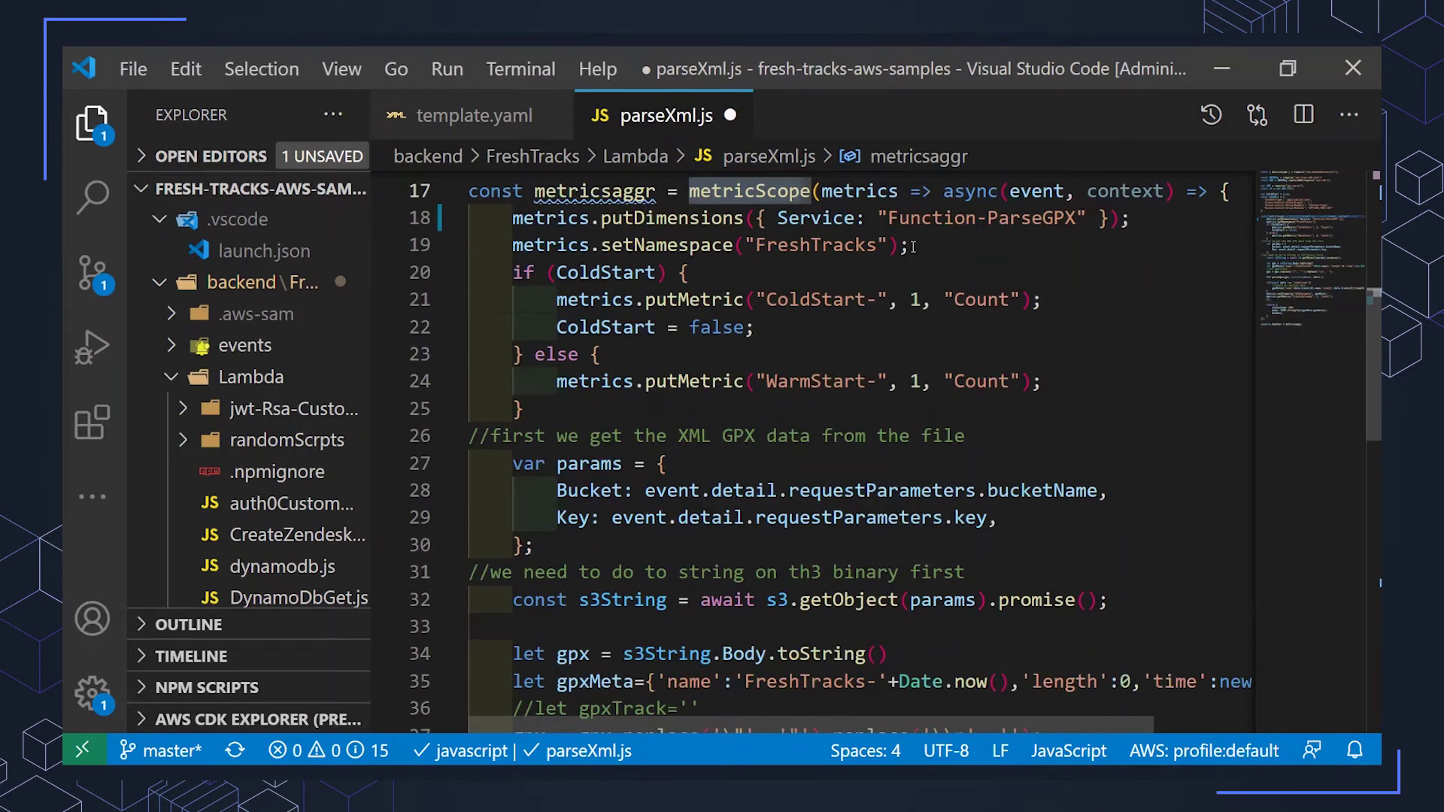
drag(910, 247, 449, 230)
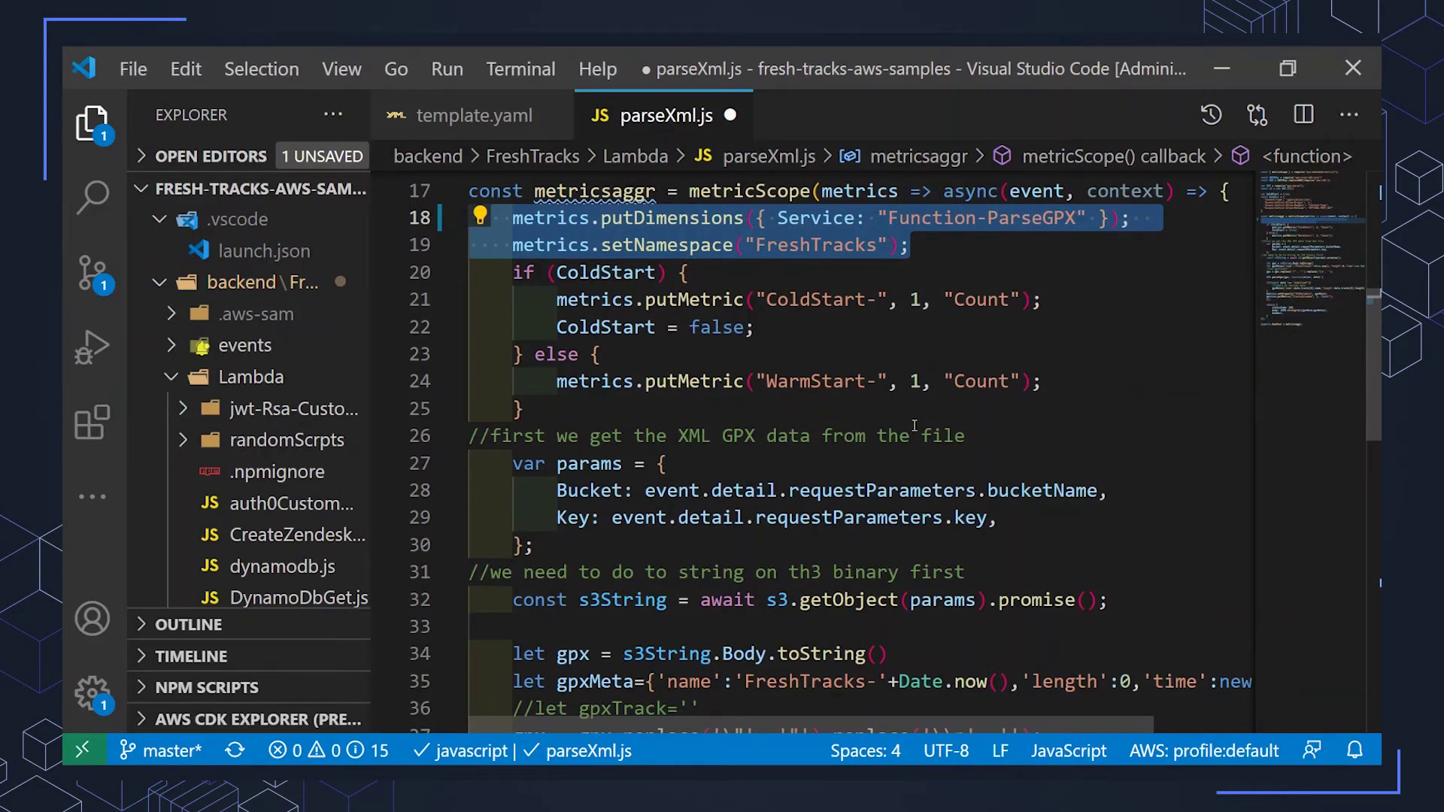
drag(530, 408, 468, 273)
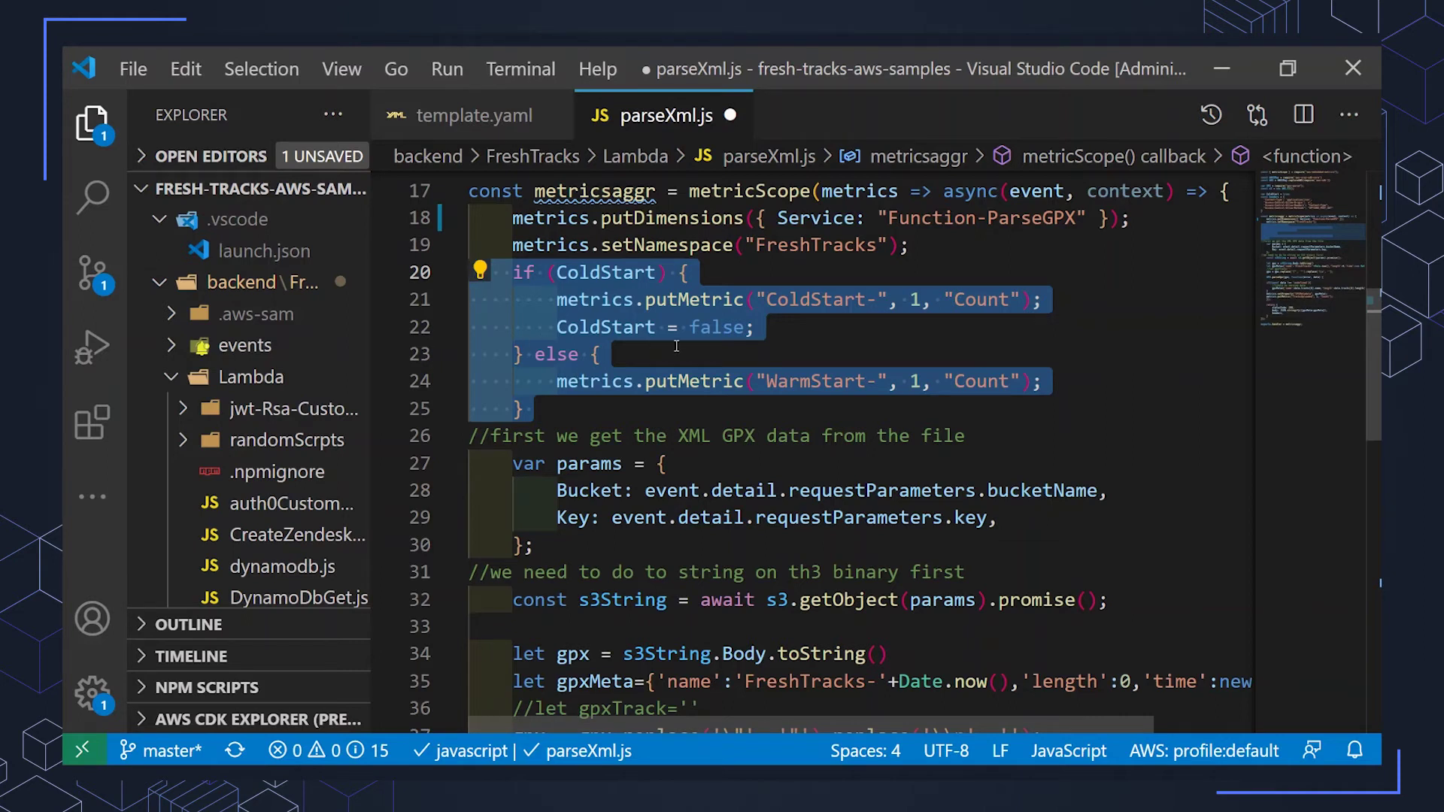
Step: Examine the GPXMetadata property and TracksUploaded metric calls inside the GPX parsing callback
scroll(778, 385, down, 6)
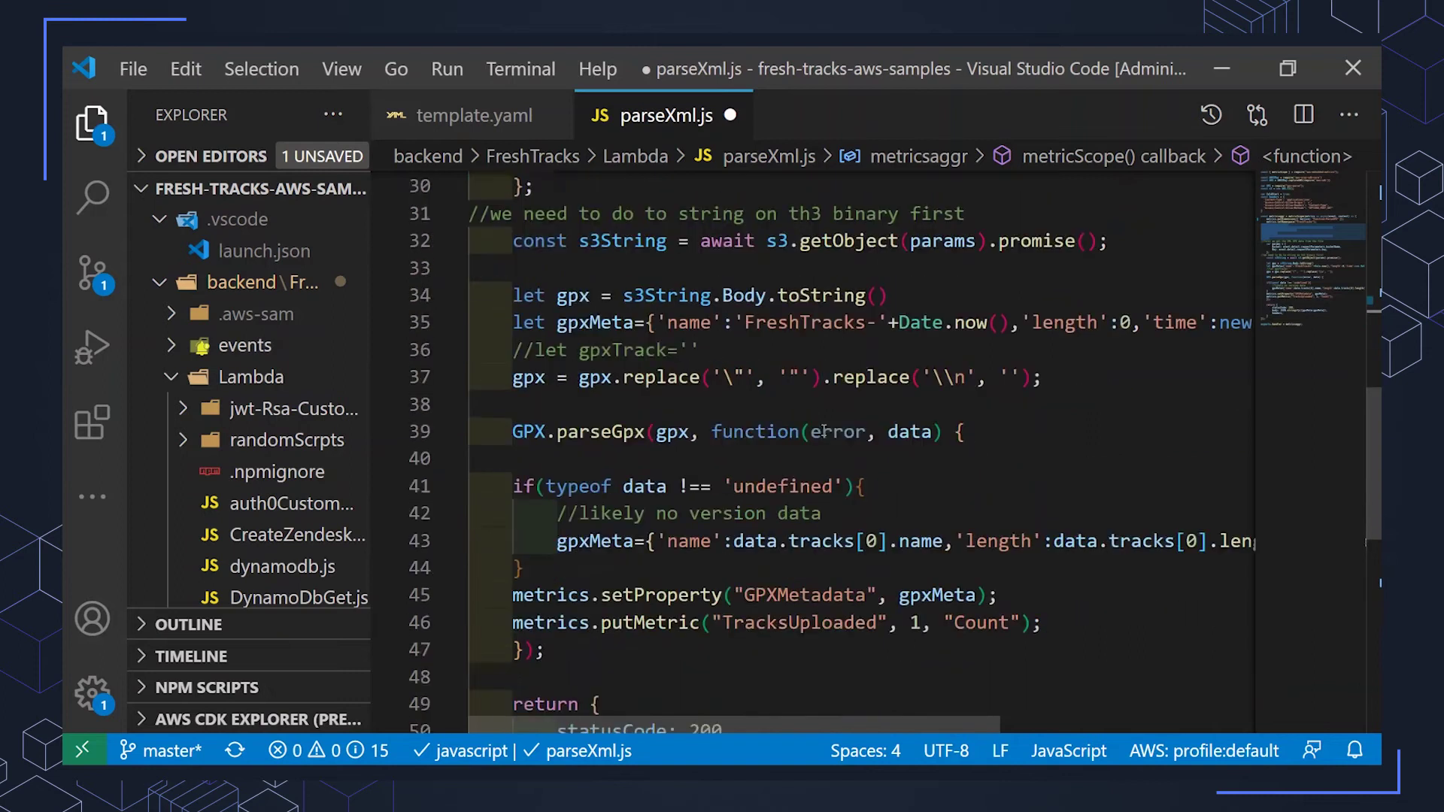
drag(1054, 482, 418, 457)
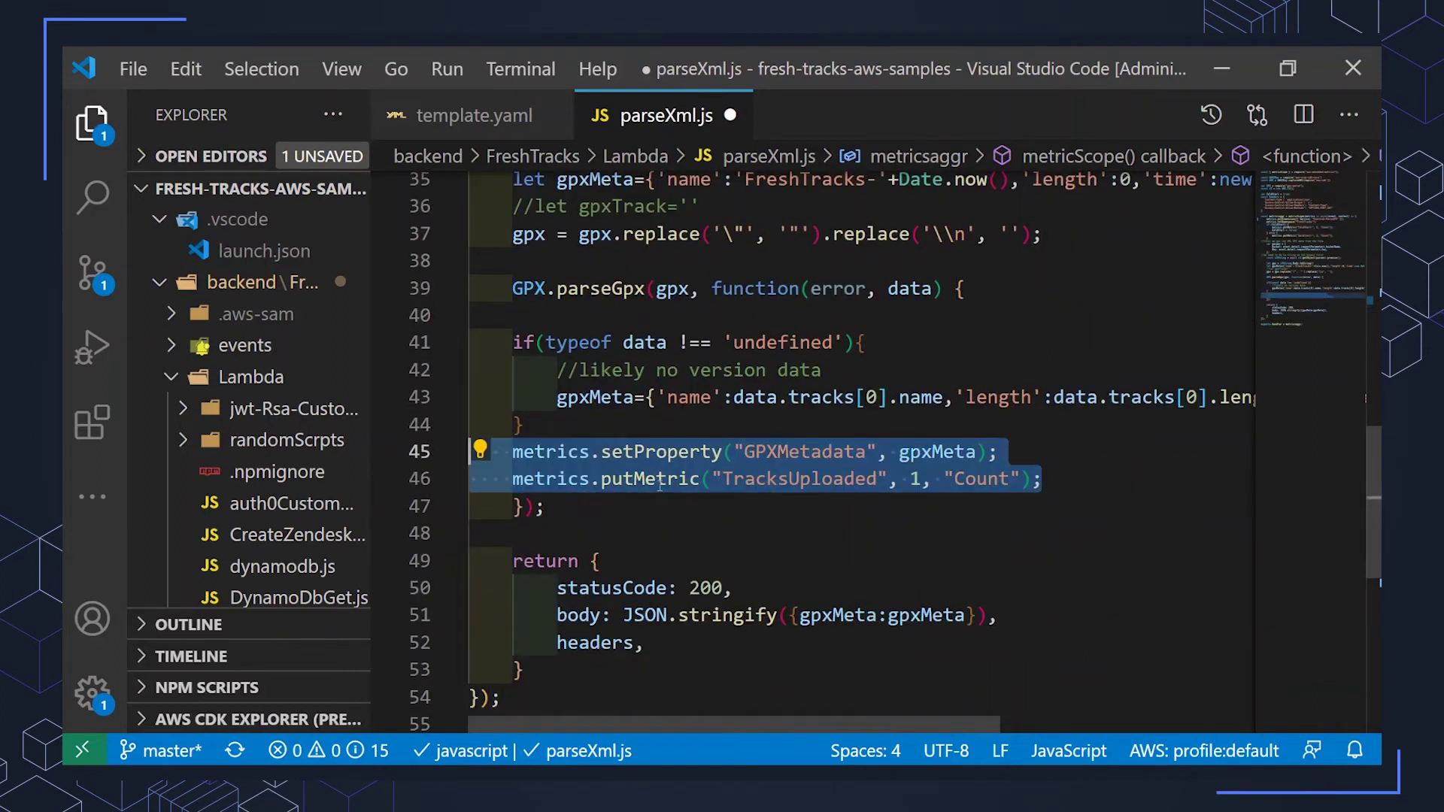
click(655, 479)
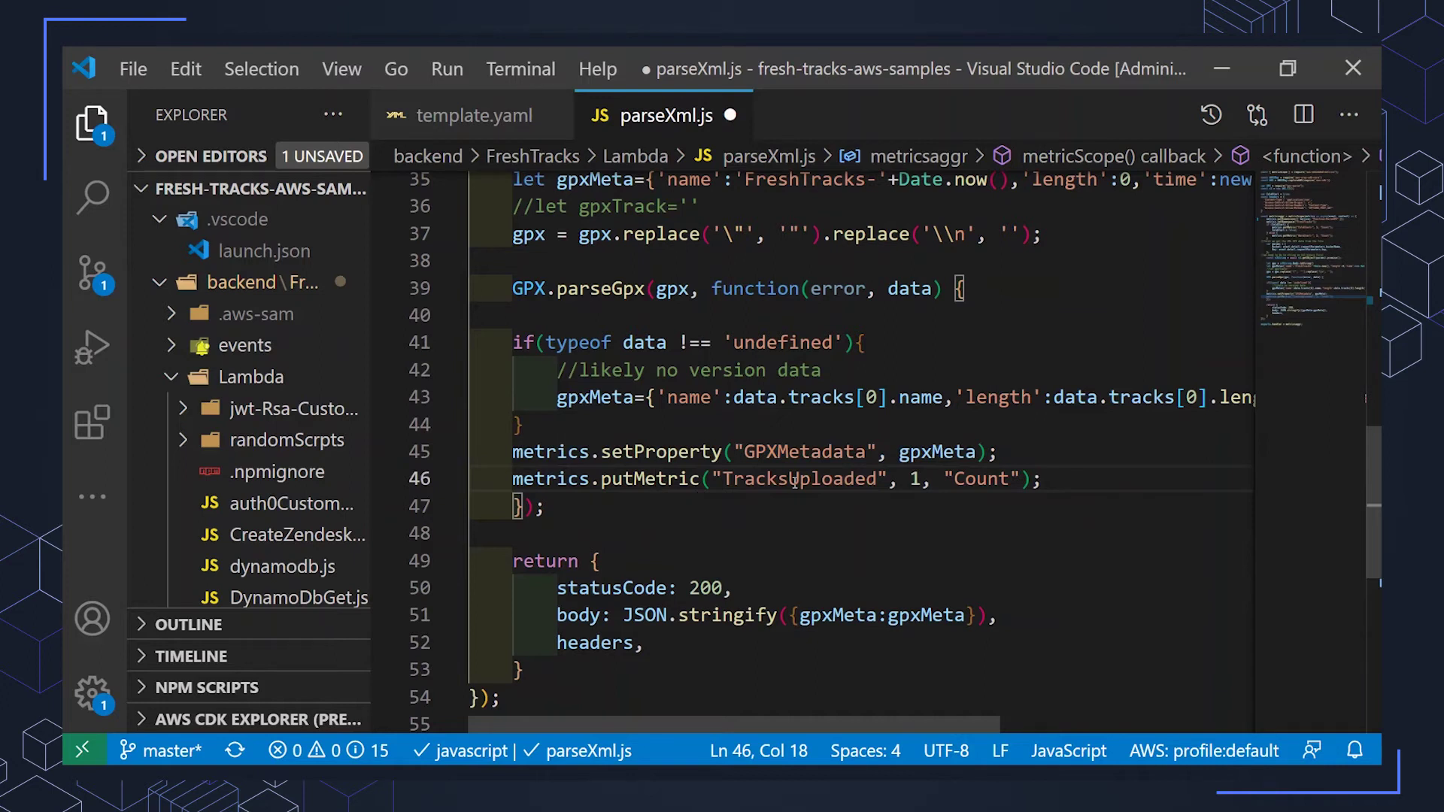
double_click(795, 479)
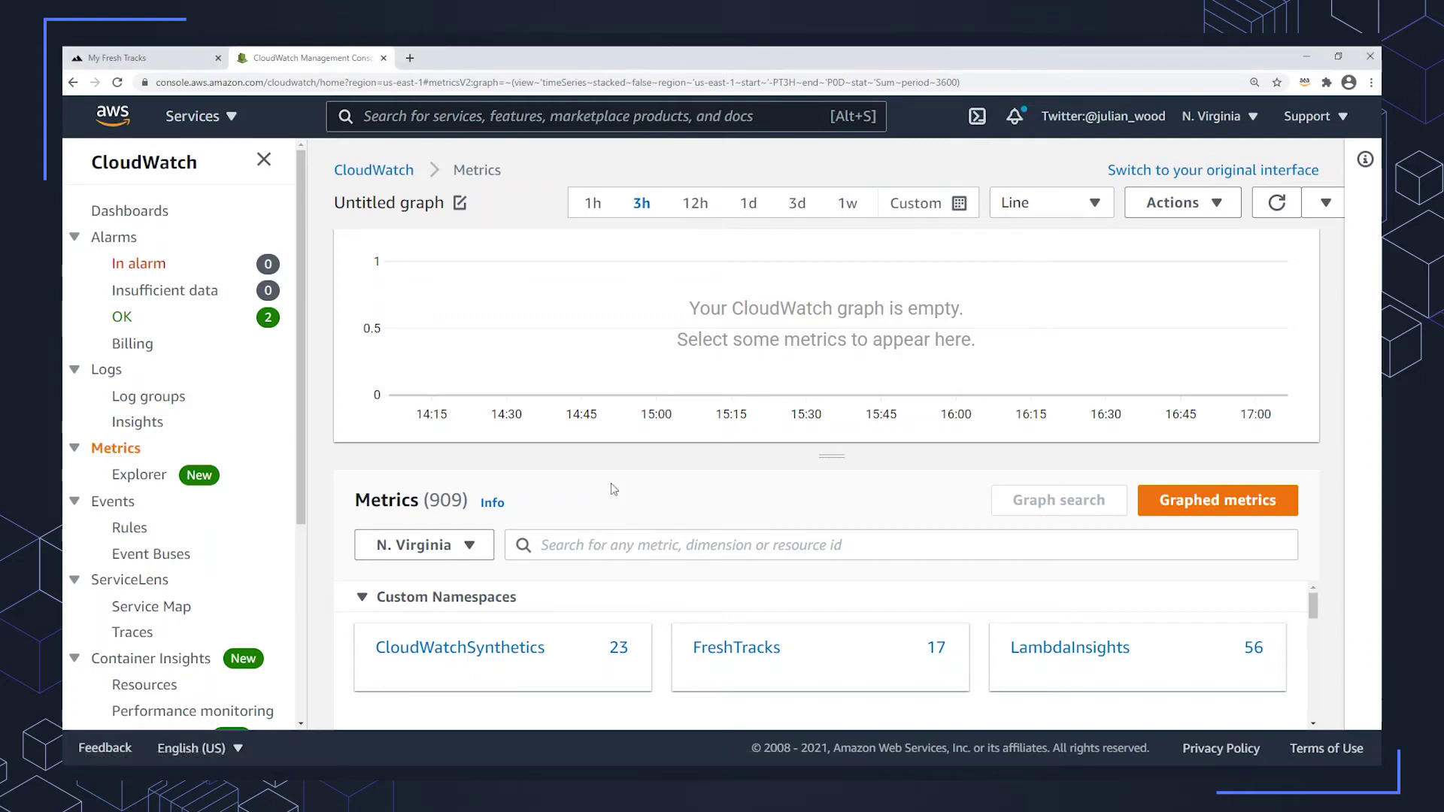
Step: Graph the parseGPX function's TracksUploaded metric from the FreshTracks namespace, under the LogGroup, ServiceName, ServiceType dimensions
click(753, 651)
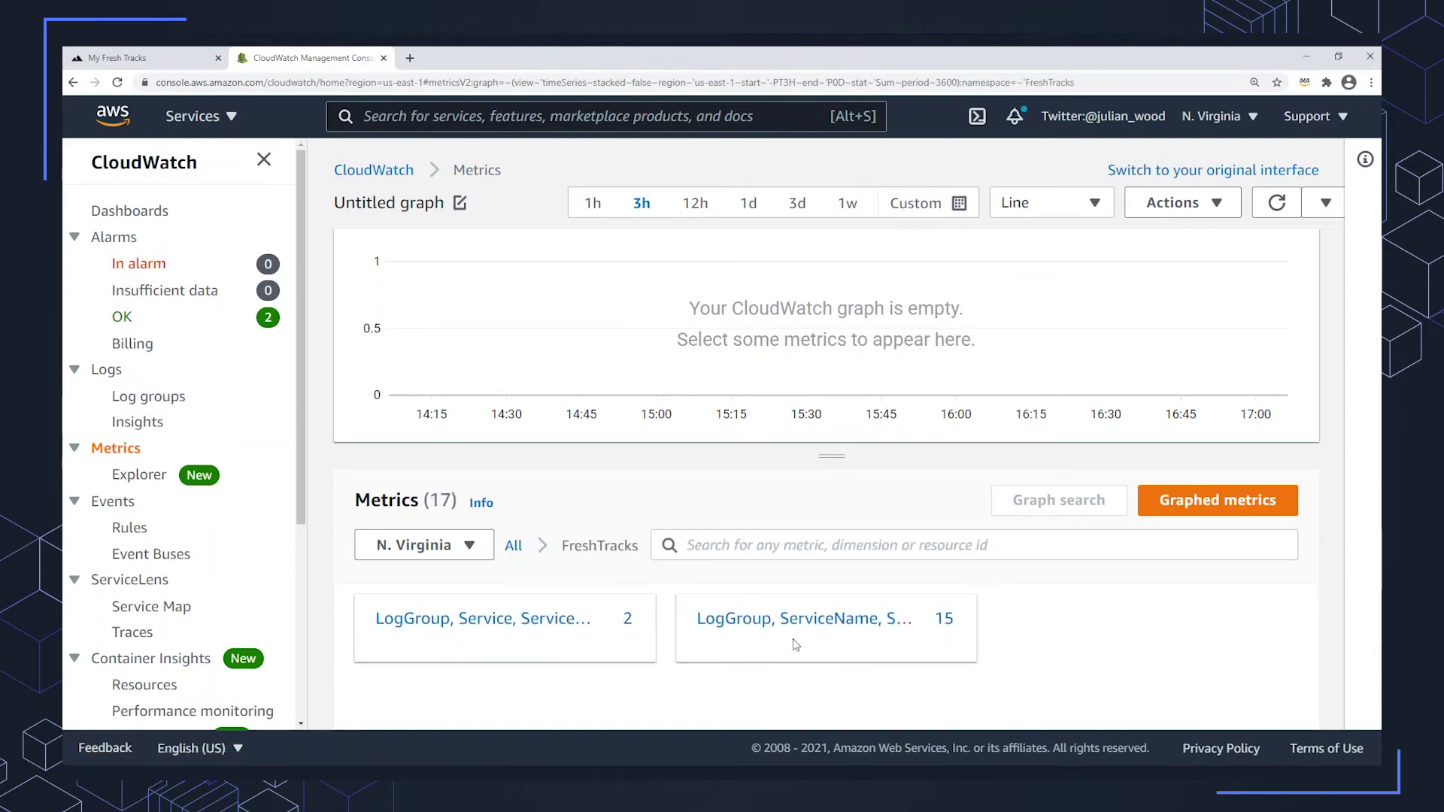
click(795, 624)
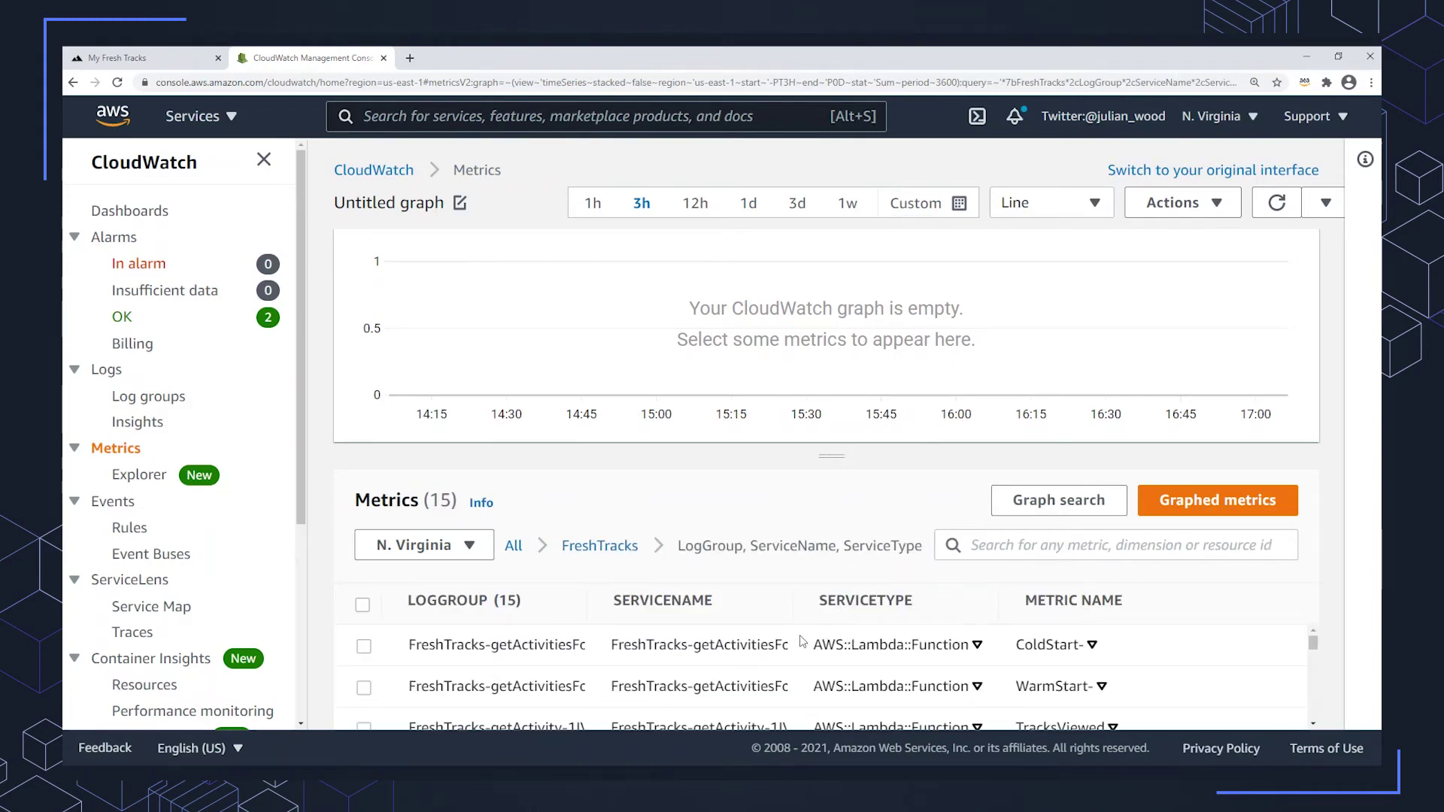
scroll(794, 651, down, 1)
scroll(787, 651, down, 4)
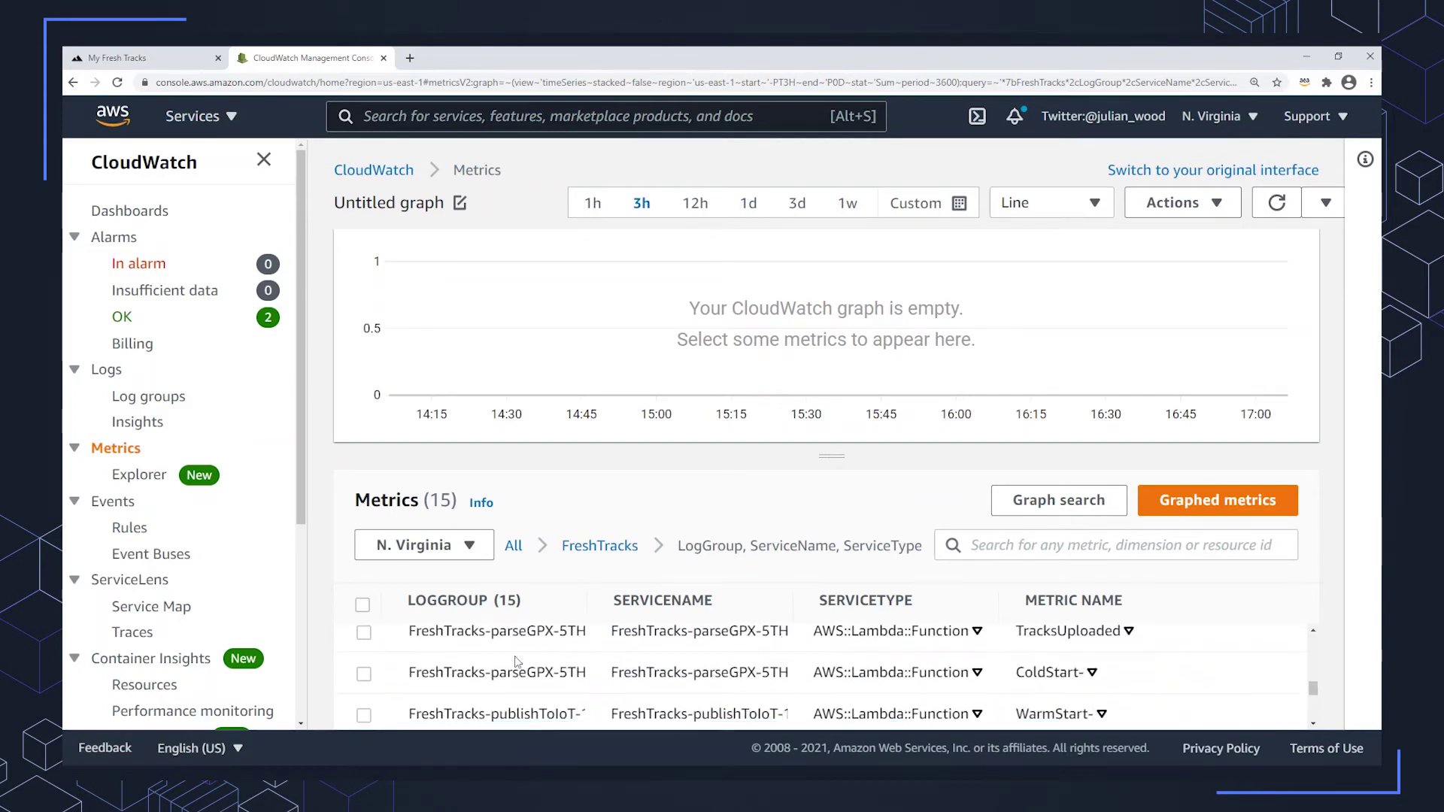
click(363, 637)
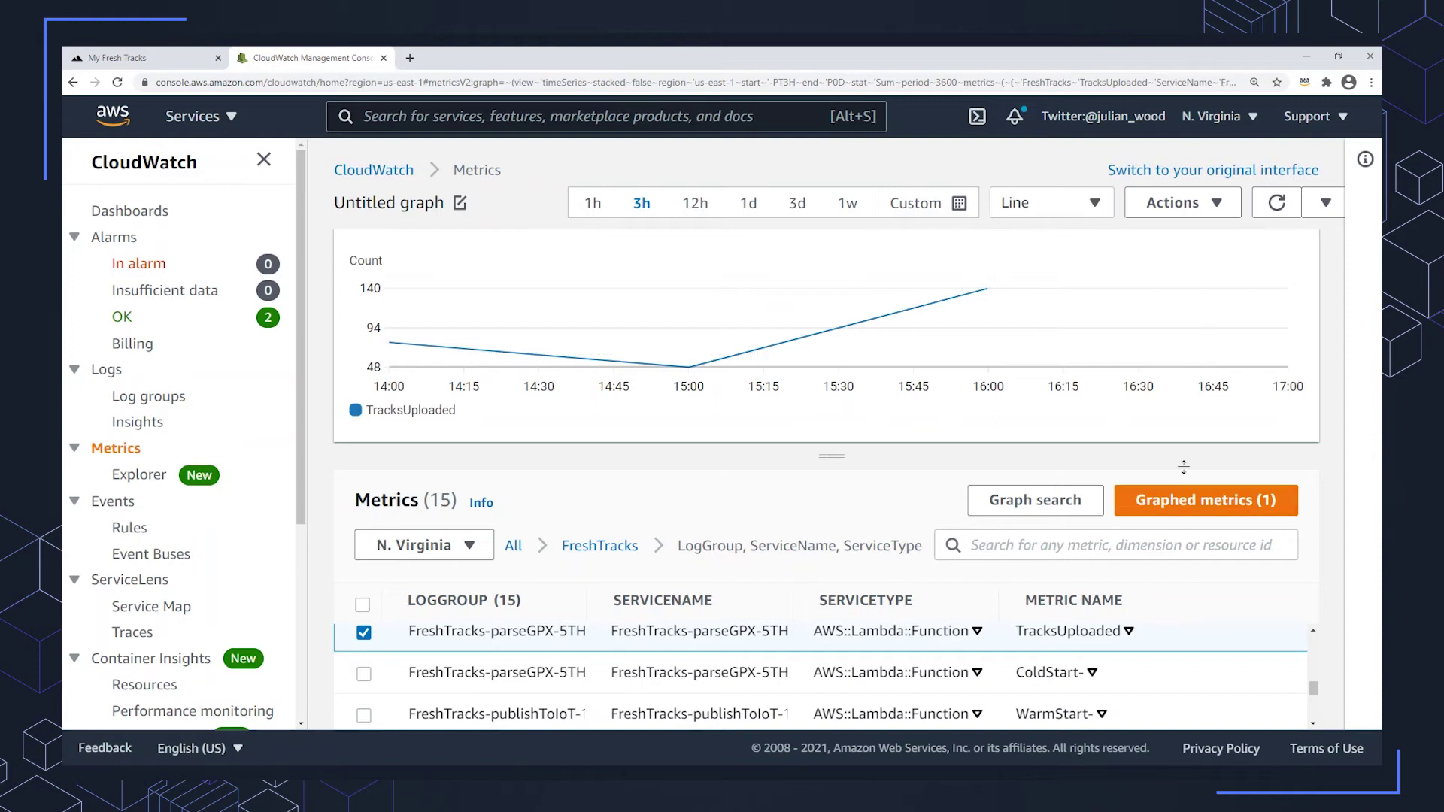
Step: Set the period of the graphed TracksUploaded metric to 5 minutes
click(1175, 507)
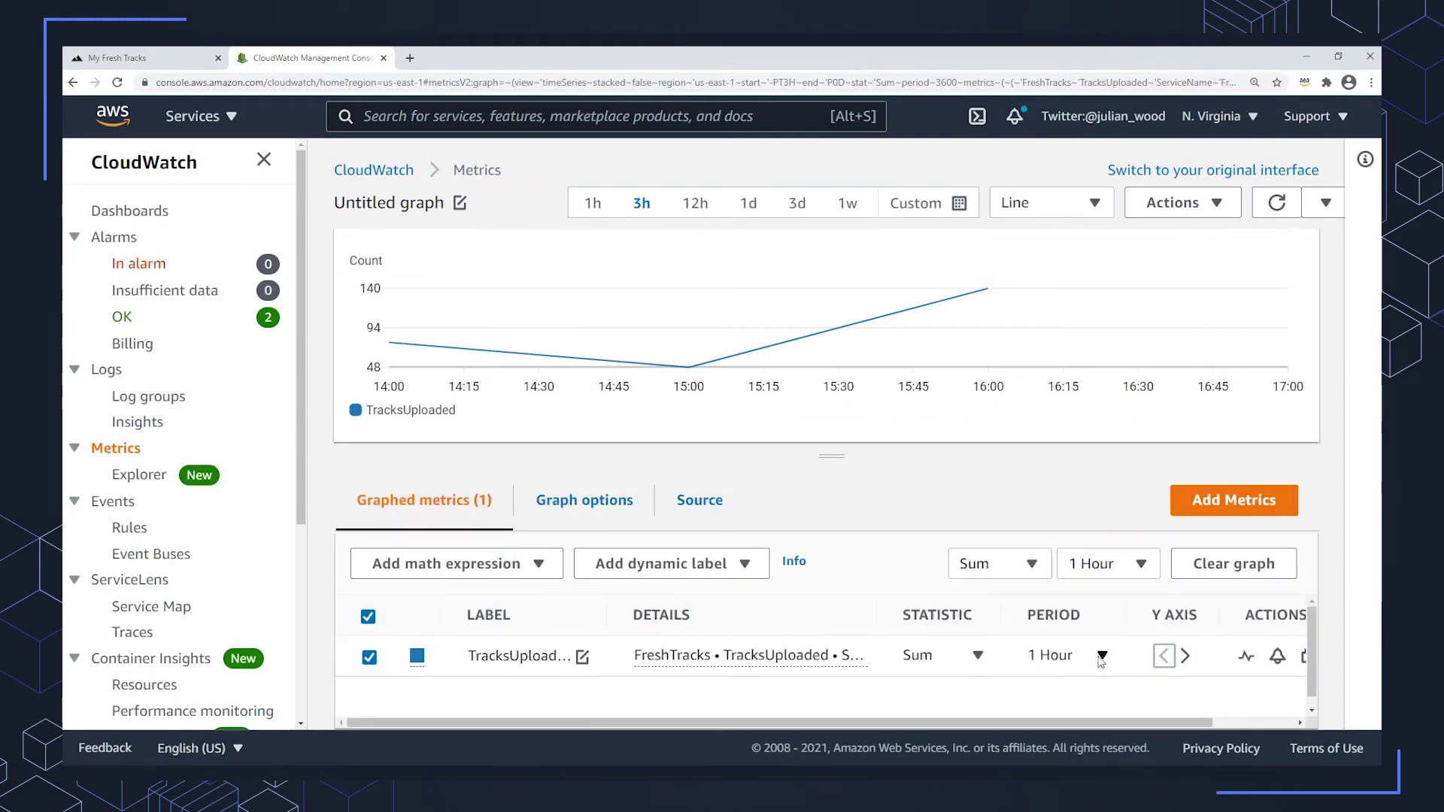
click(1112, 563)
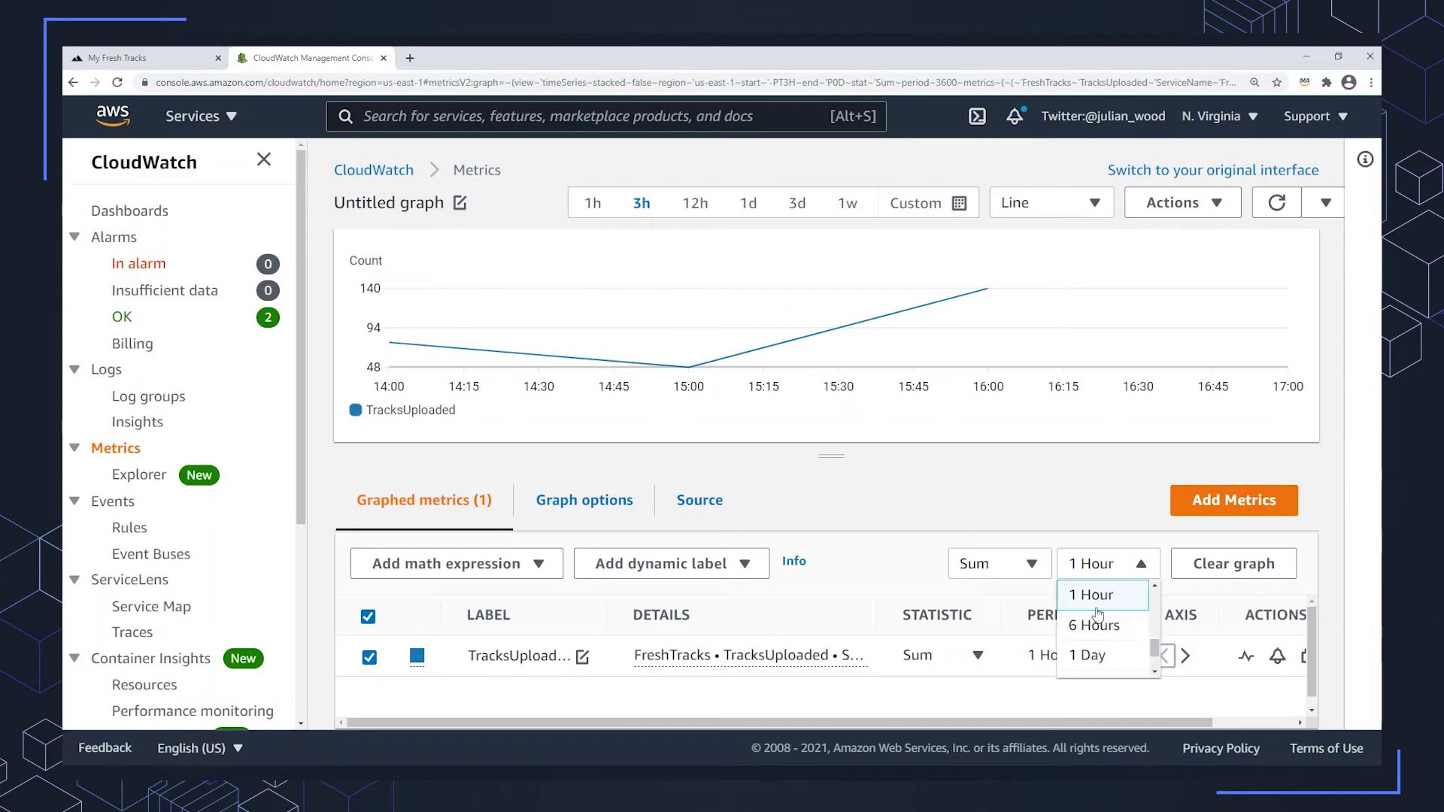
scroll(1104, 626, up, 4)
scroll(1104, 632, down, 4)
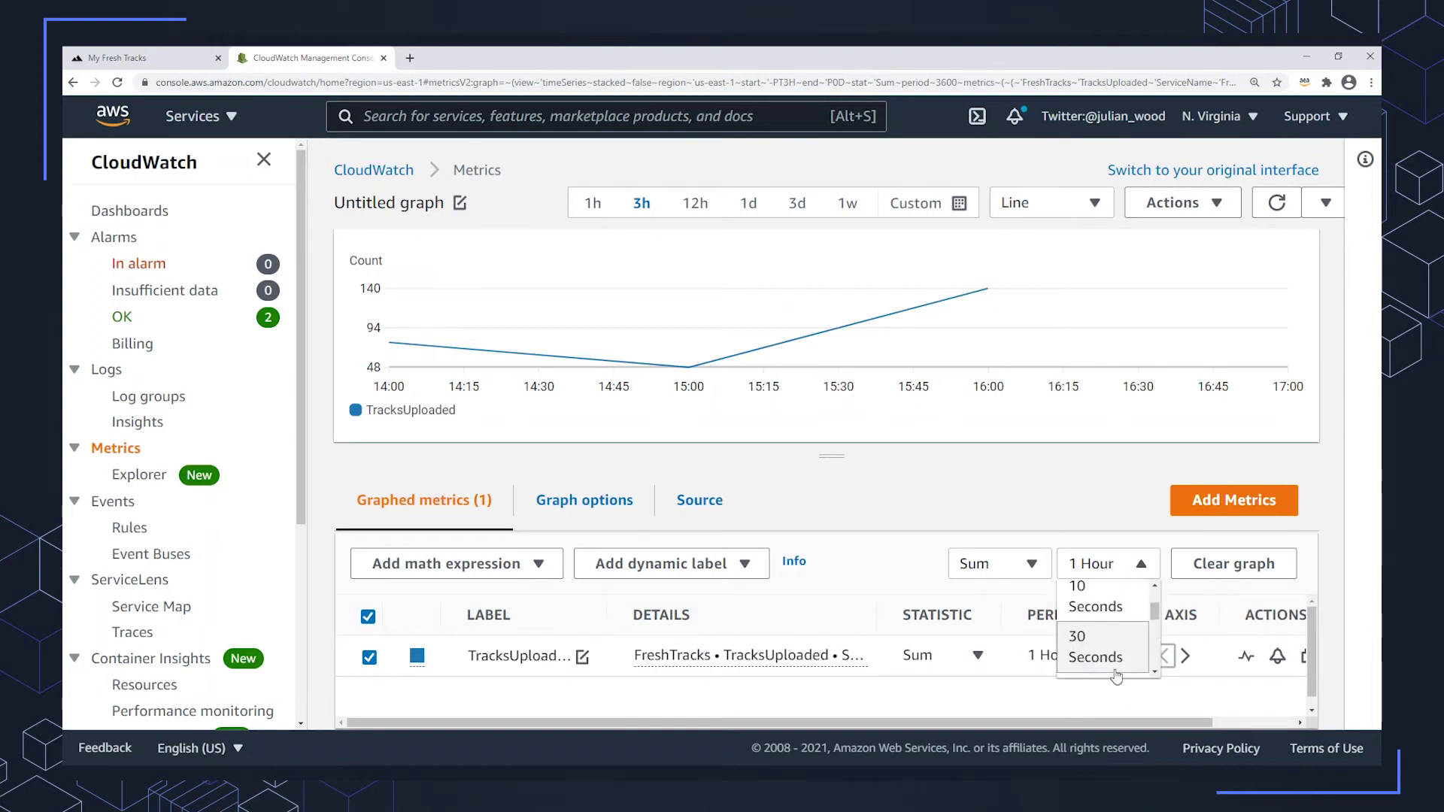
click(1110, 654)
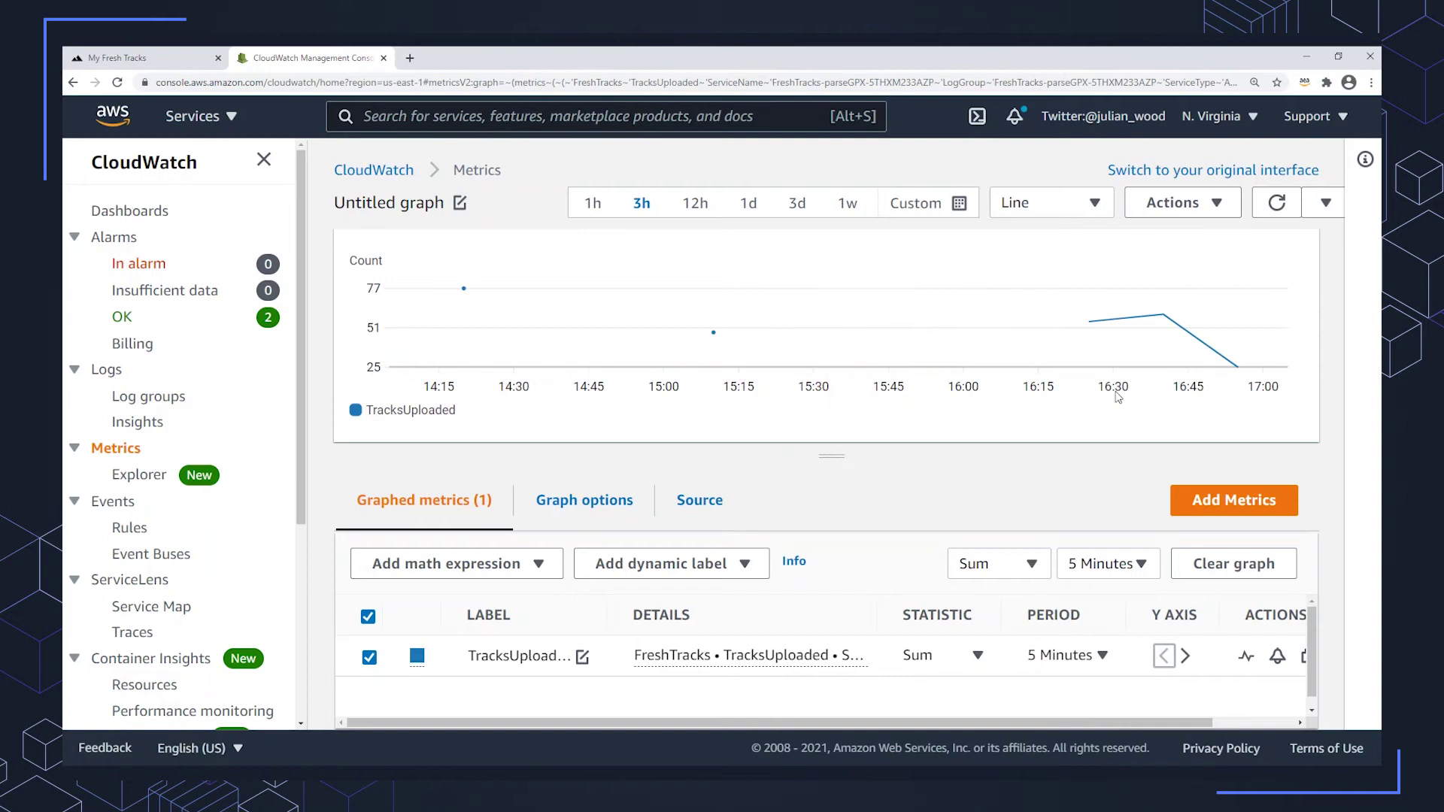
Step: Set the graphed metric's period to 1 hour and display TracksUploaded as a Number
click(1105, 564)
scroll(1077, 600, down, 2)
click(1082, 595)
click(1079, 208)
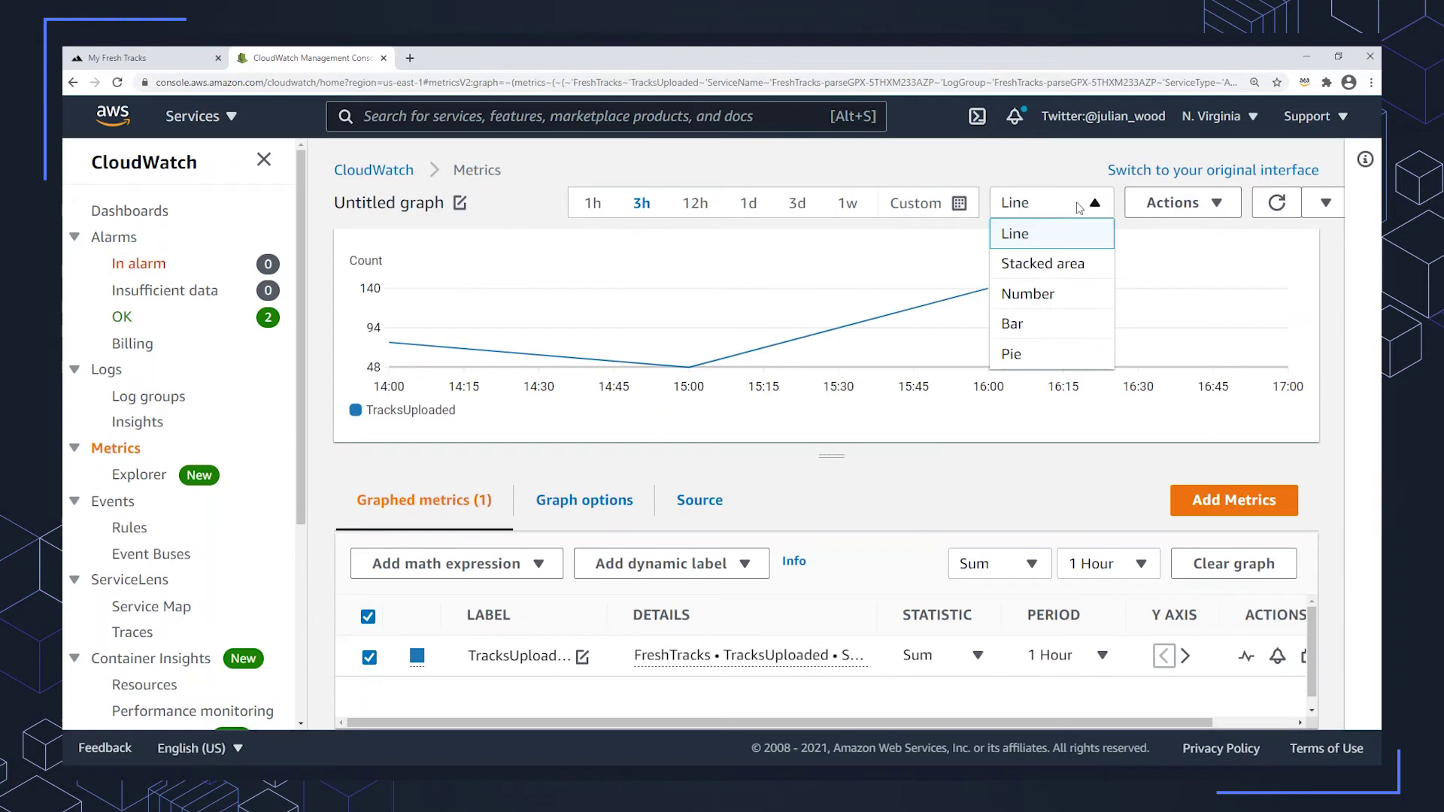
click(1039, 301)
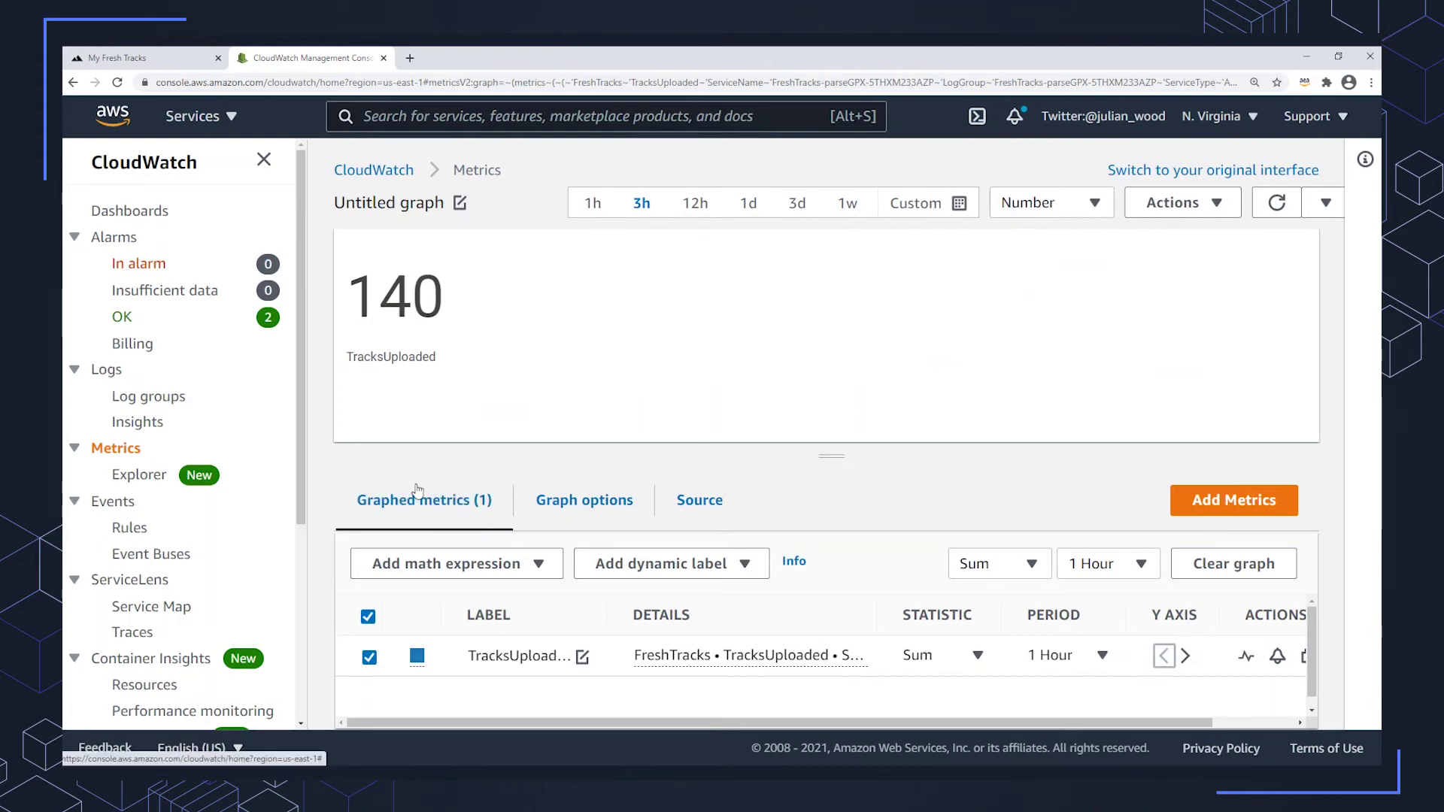
Step: Open the metrics Explorer, load the Lambda by runtime template and look through its charts
click(139, 480)
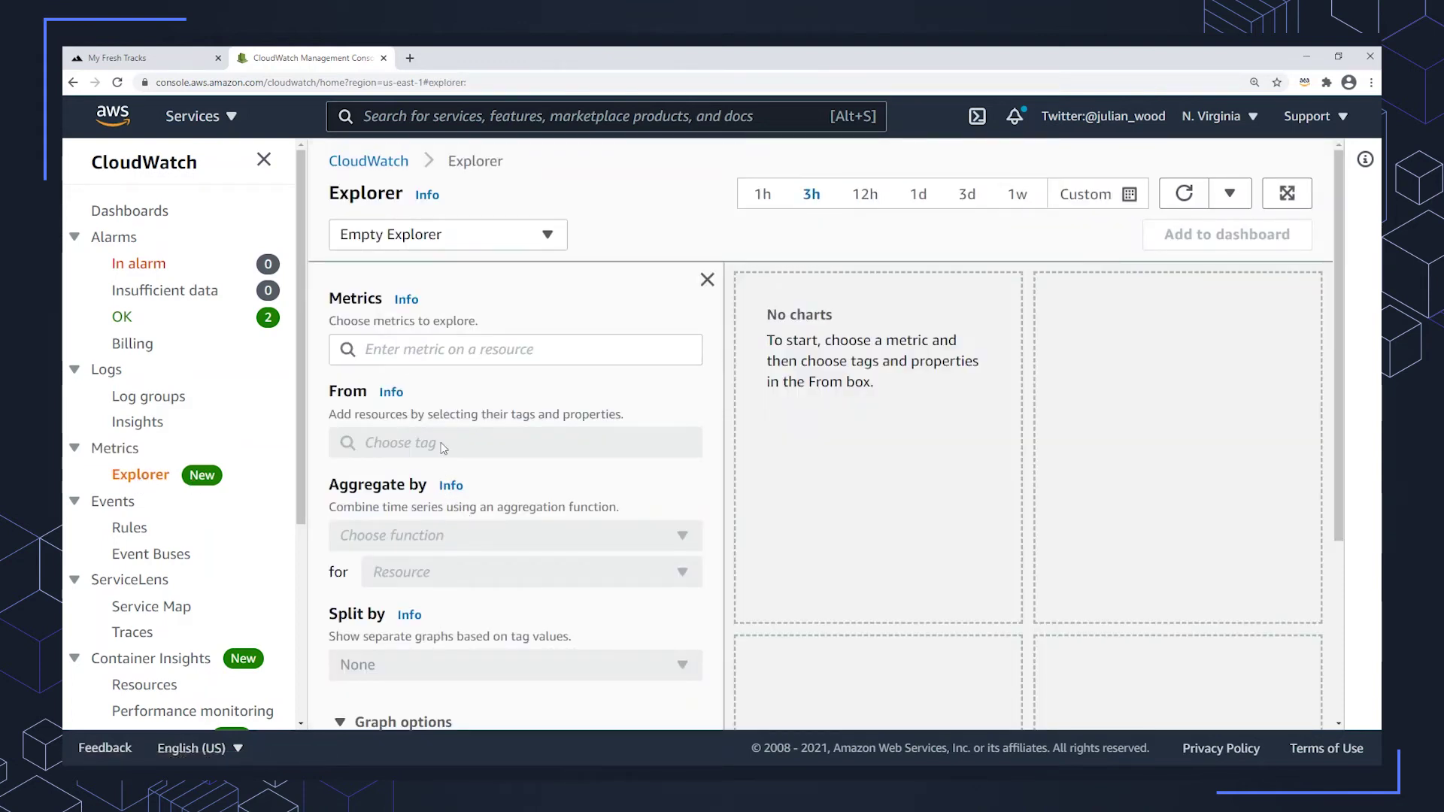
click(481, 351)
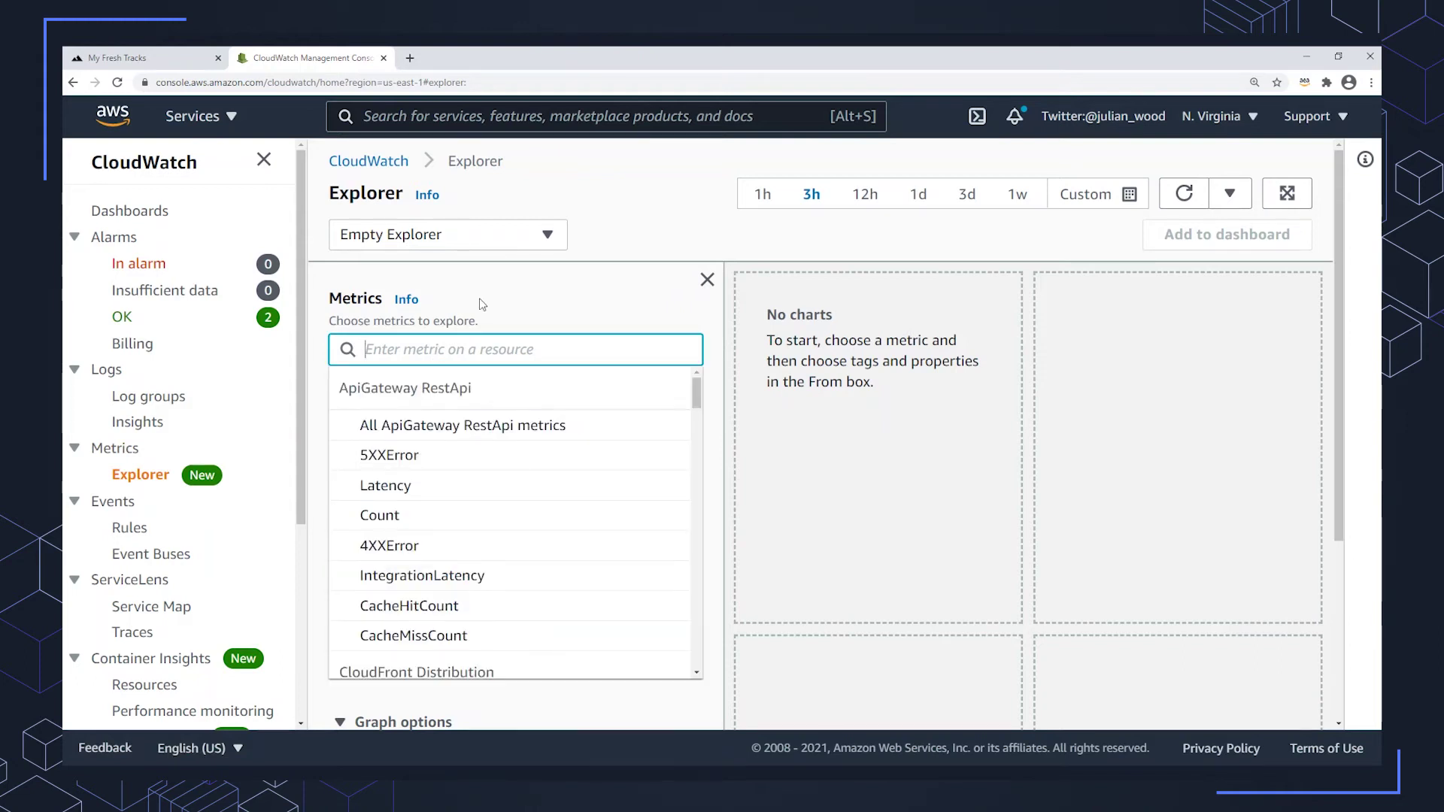
click(463, 241)
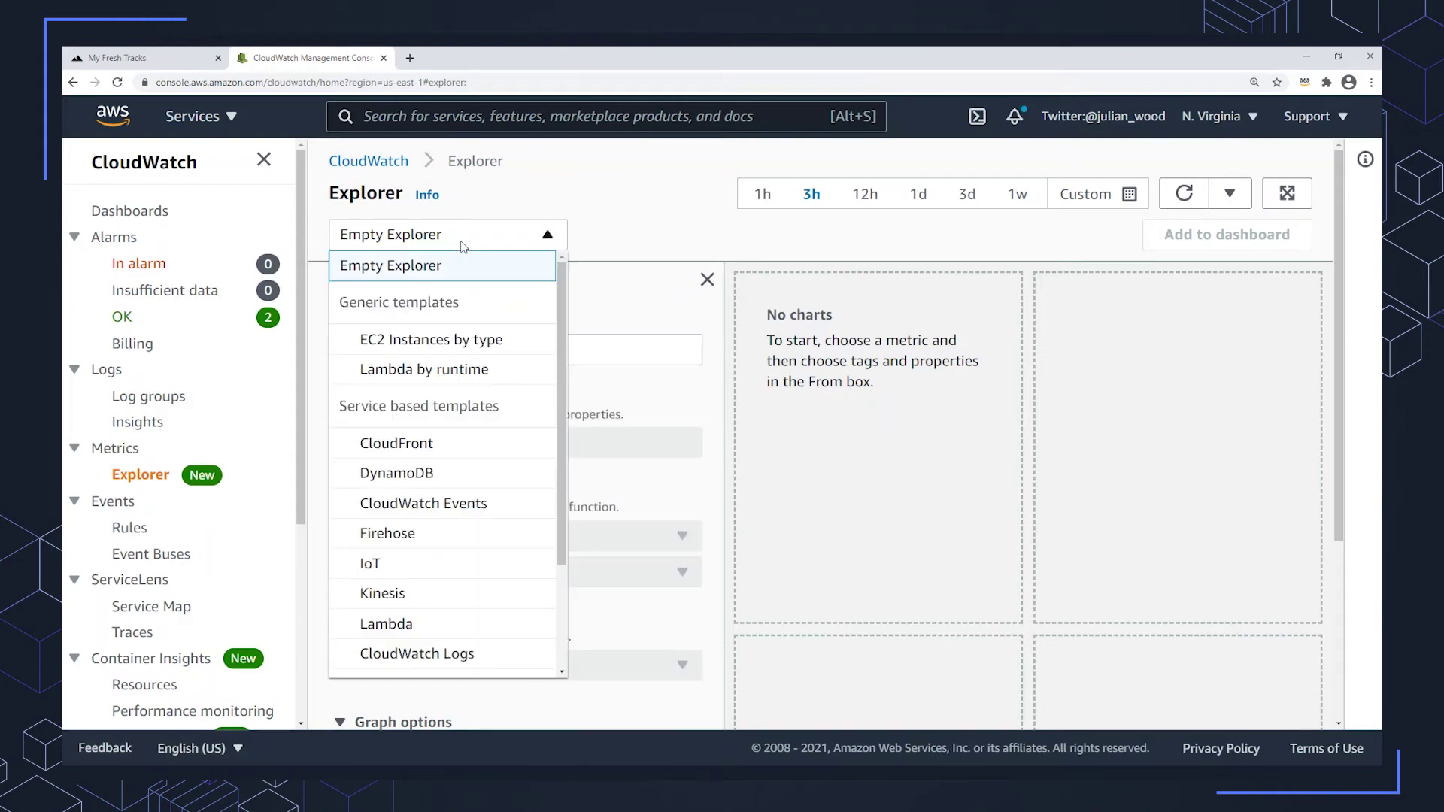
click(440, 371)
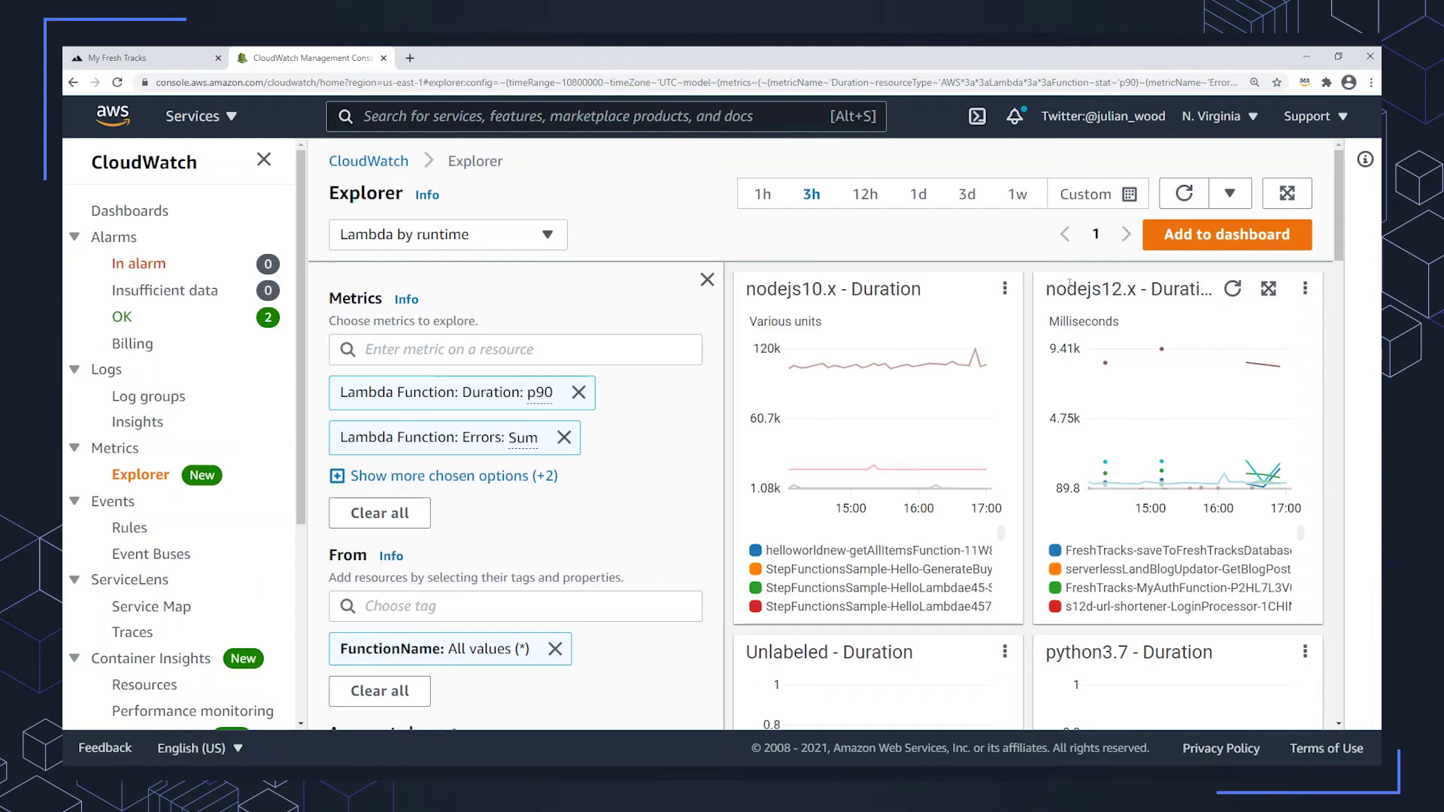
scroll(873, 564, down, 3)
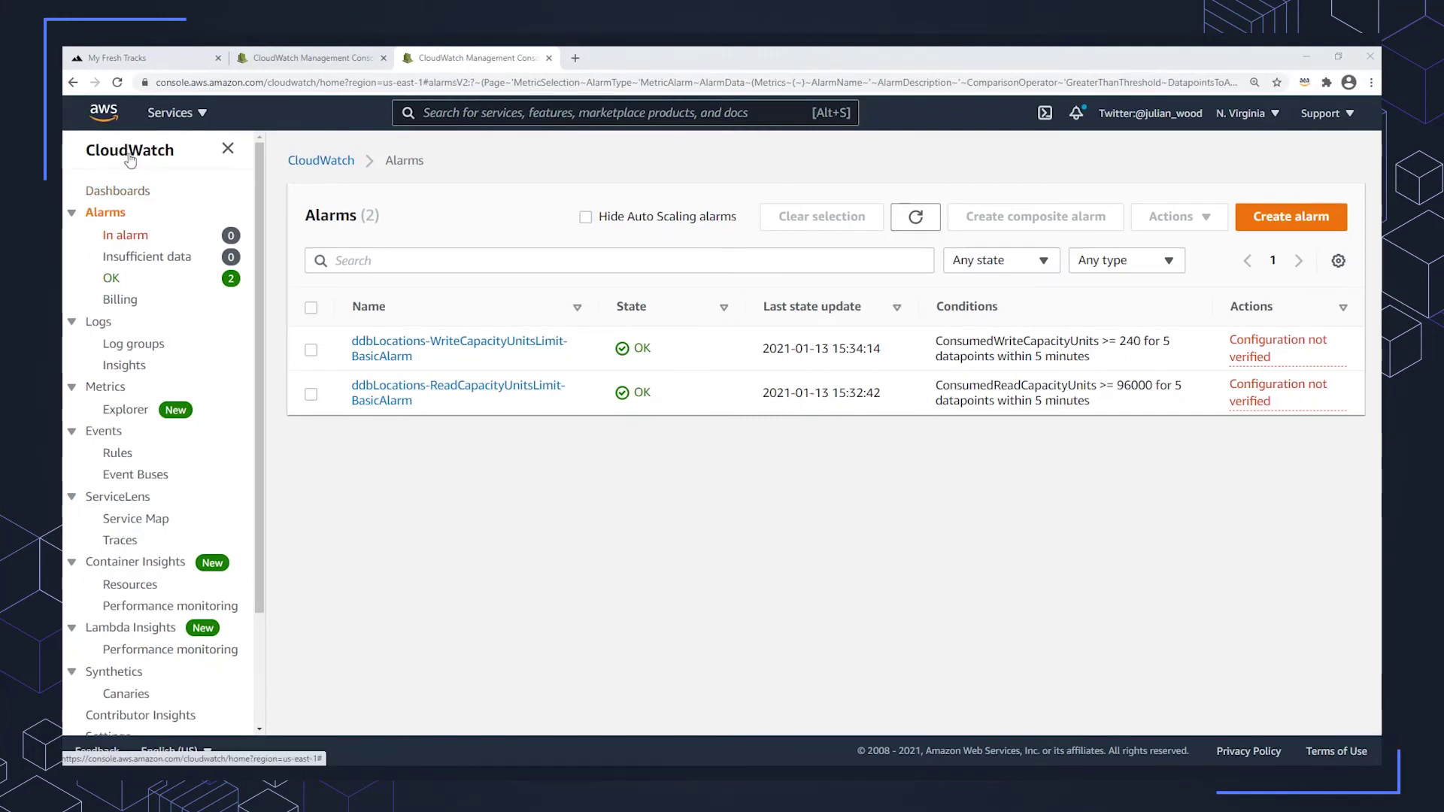
Step: Start a new alarm based on the parseGPX function's TracksUploaded metric from the FreshTracks namespace
click(1283, 217)
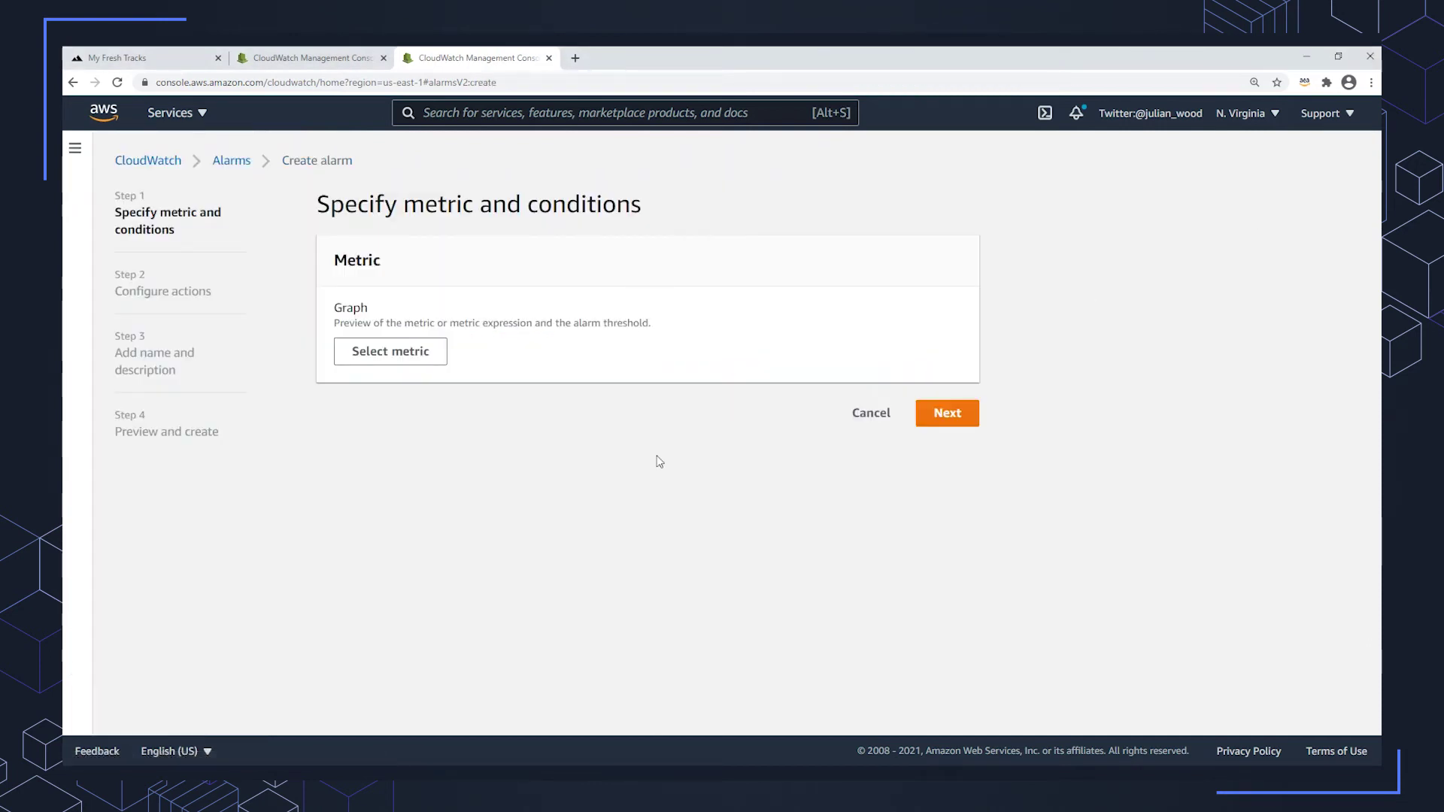
click(385, 352)
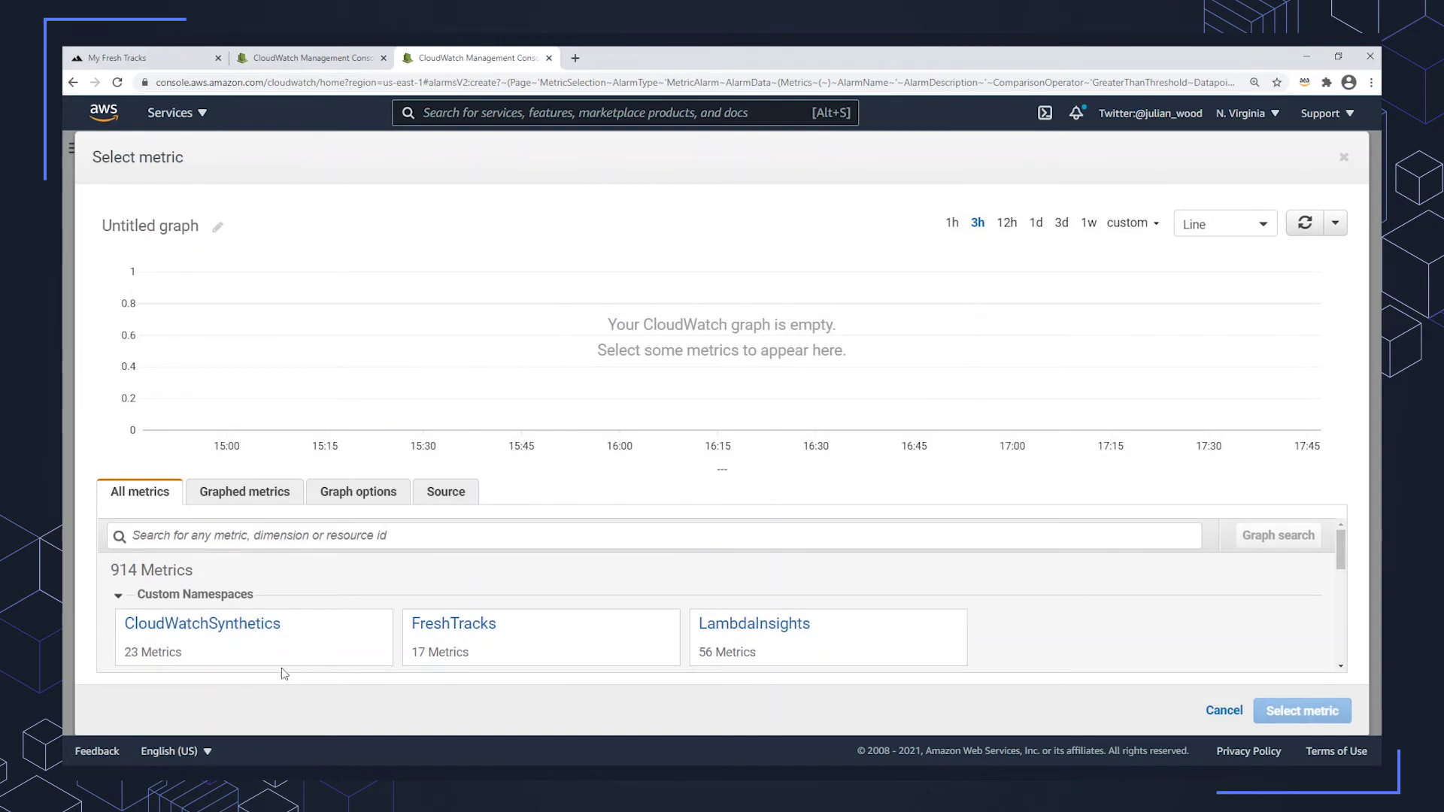
click(453, 624)
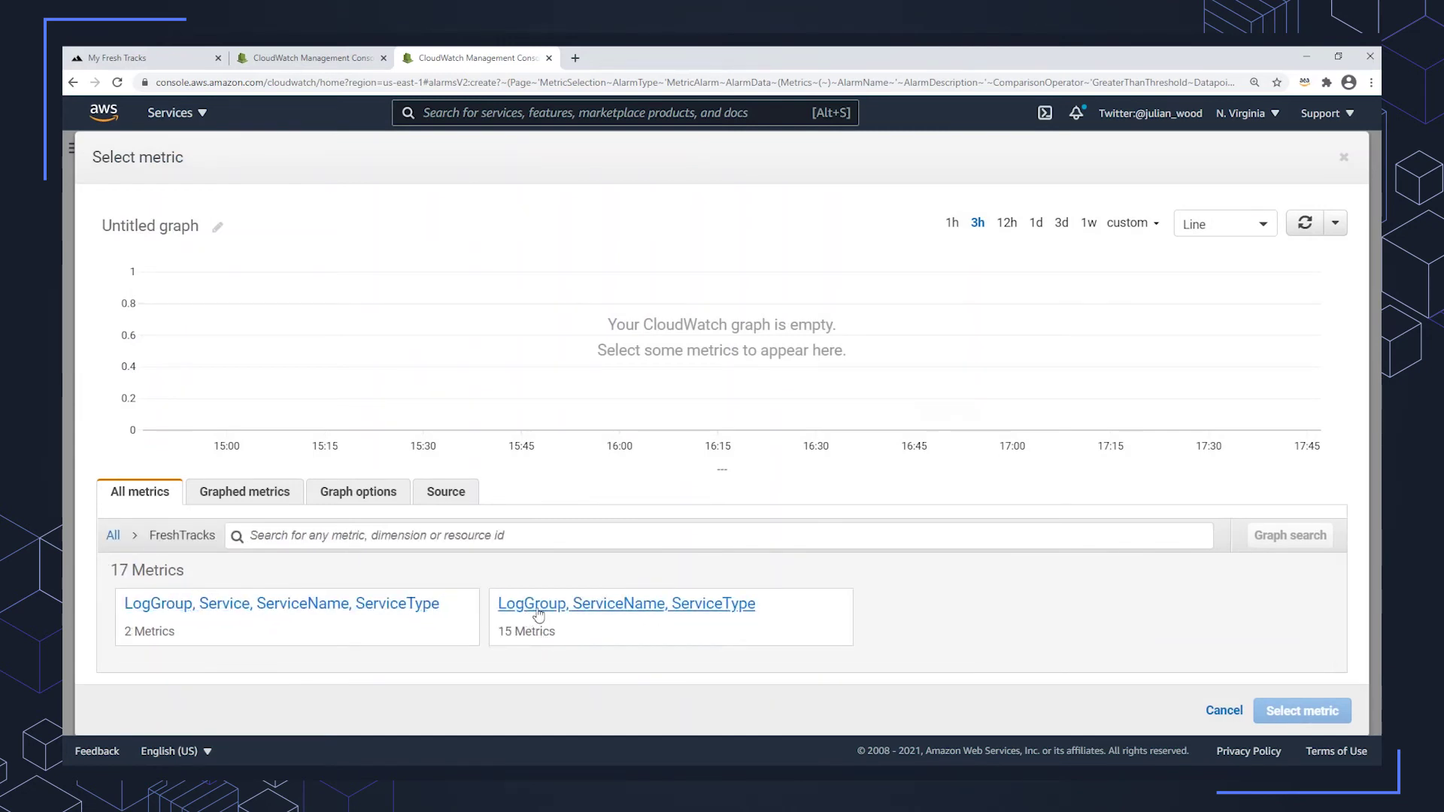
click(539, 615)
scroll(482, 623, down, 3)
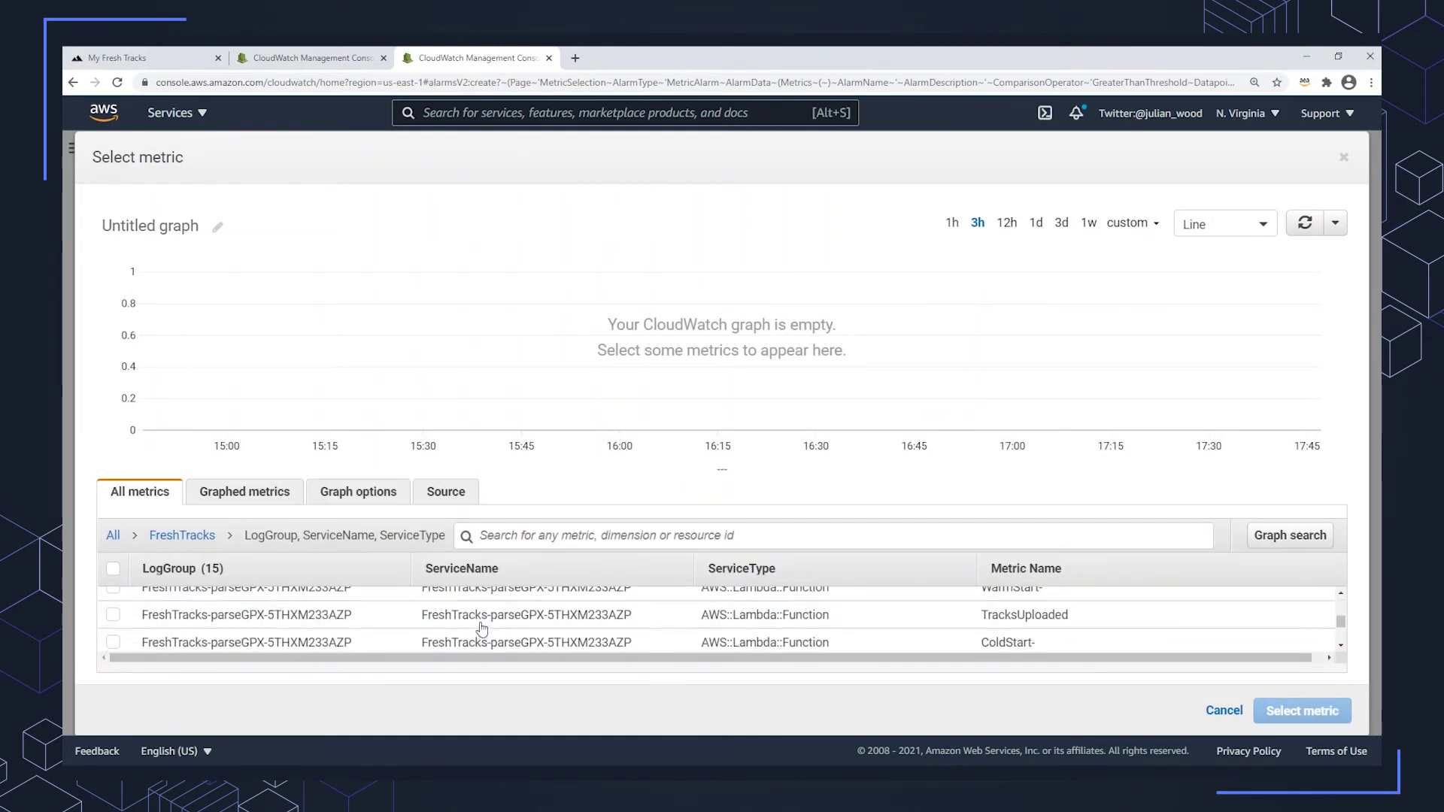
click(112, 616)
click(1288, 711)
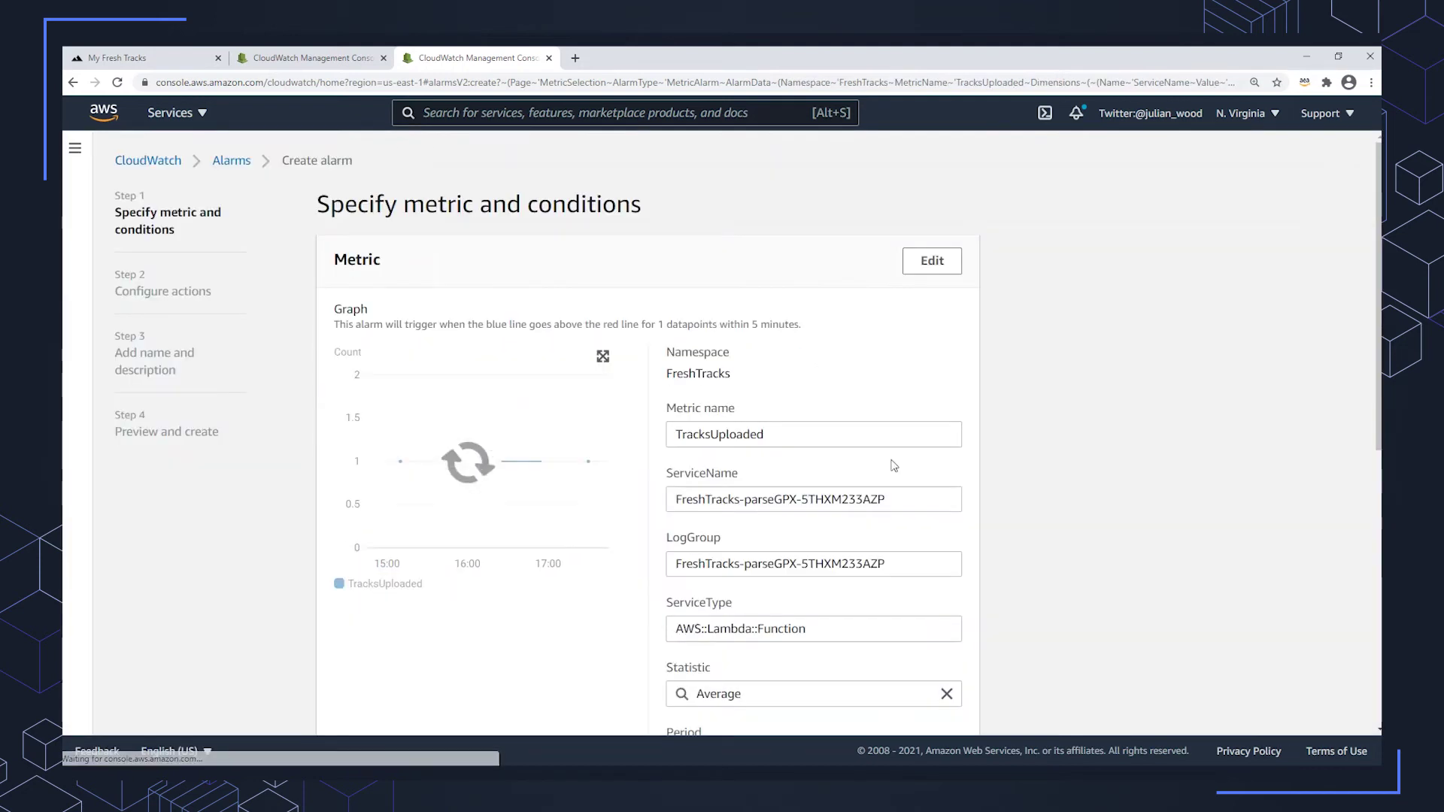
Step: Set the alarm metric's statistic to Sum
scroll(1043, 474, down, 3)
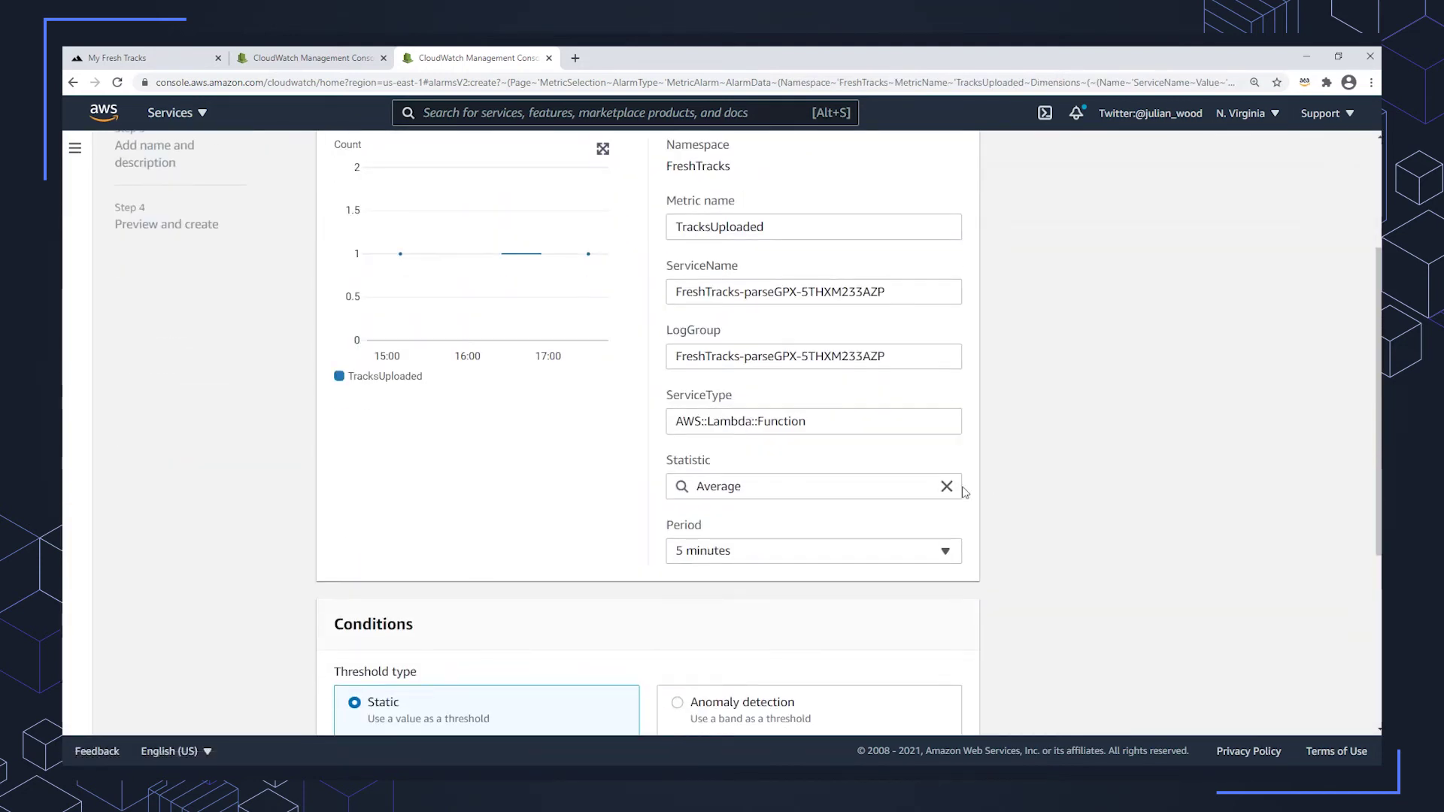
click(737, 486)
text(Sum)
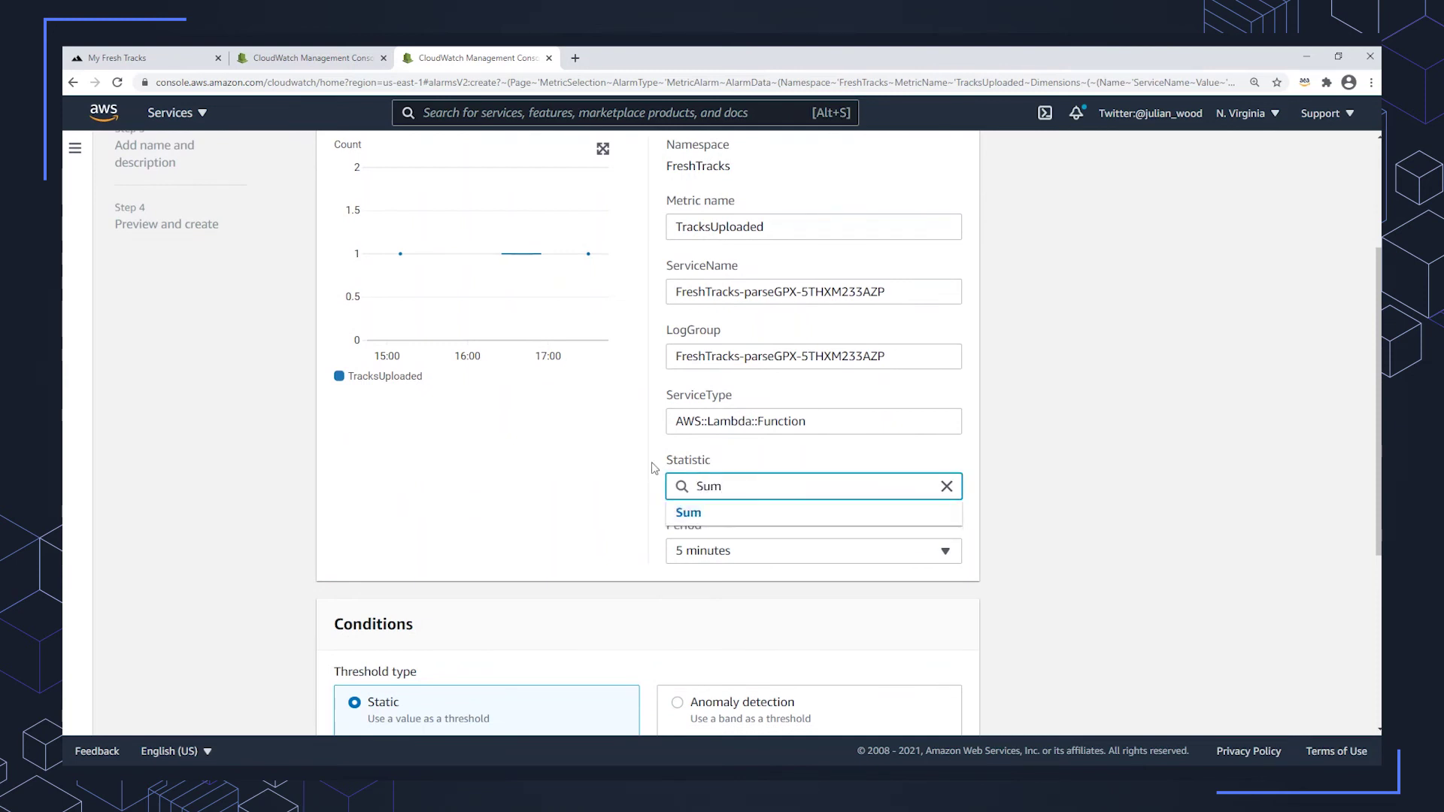
scroll(655, 467, up, 2)
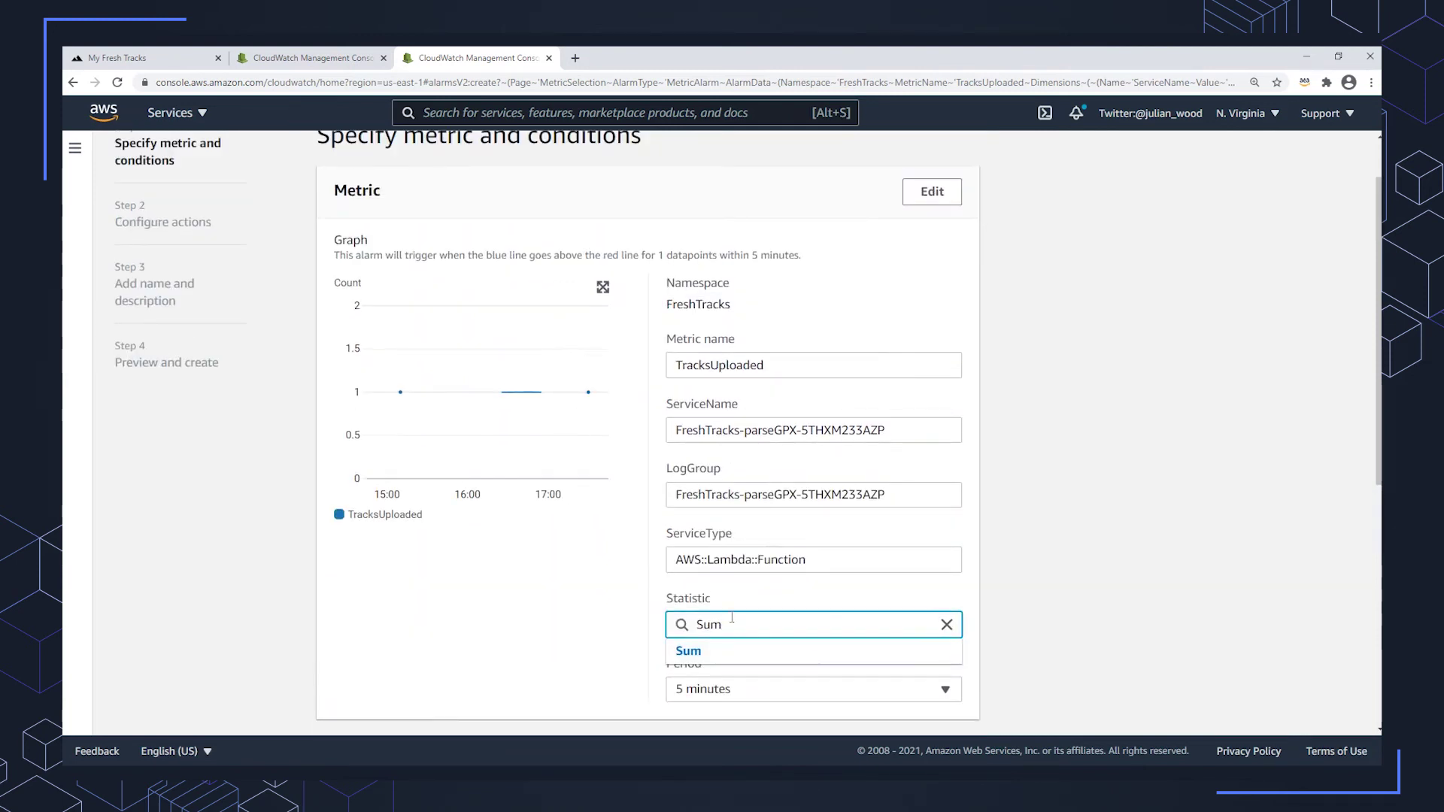
click(685, 650)
Step: Set the alarm condition to a static threshold with TracksUploaded lower than 5, and continue to the actions
scroll(1023, 530, down, 5)
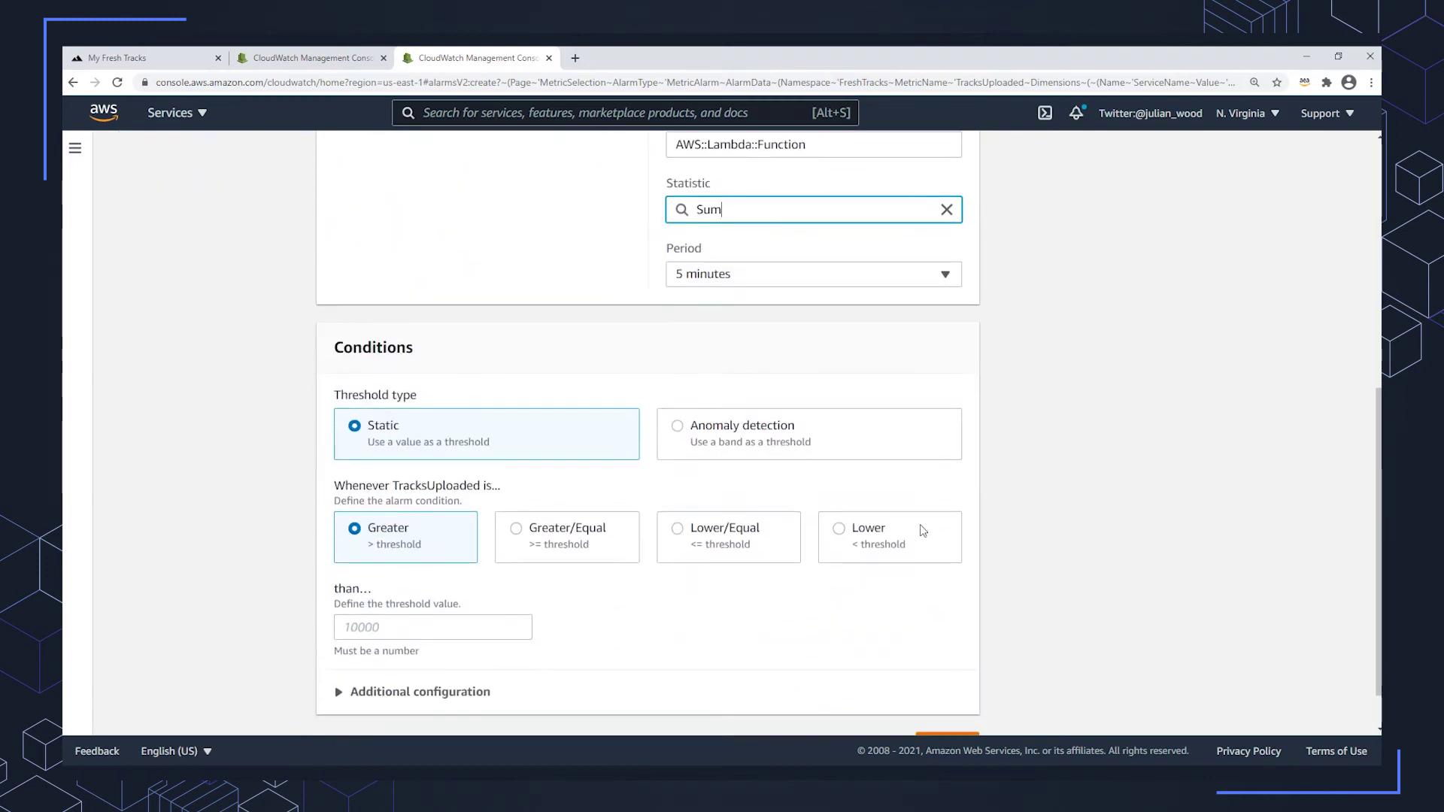
click(840, 532)
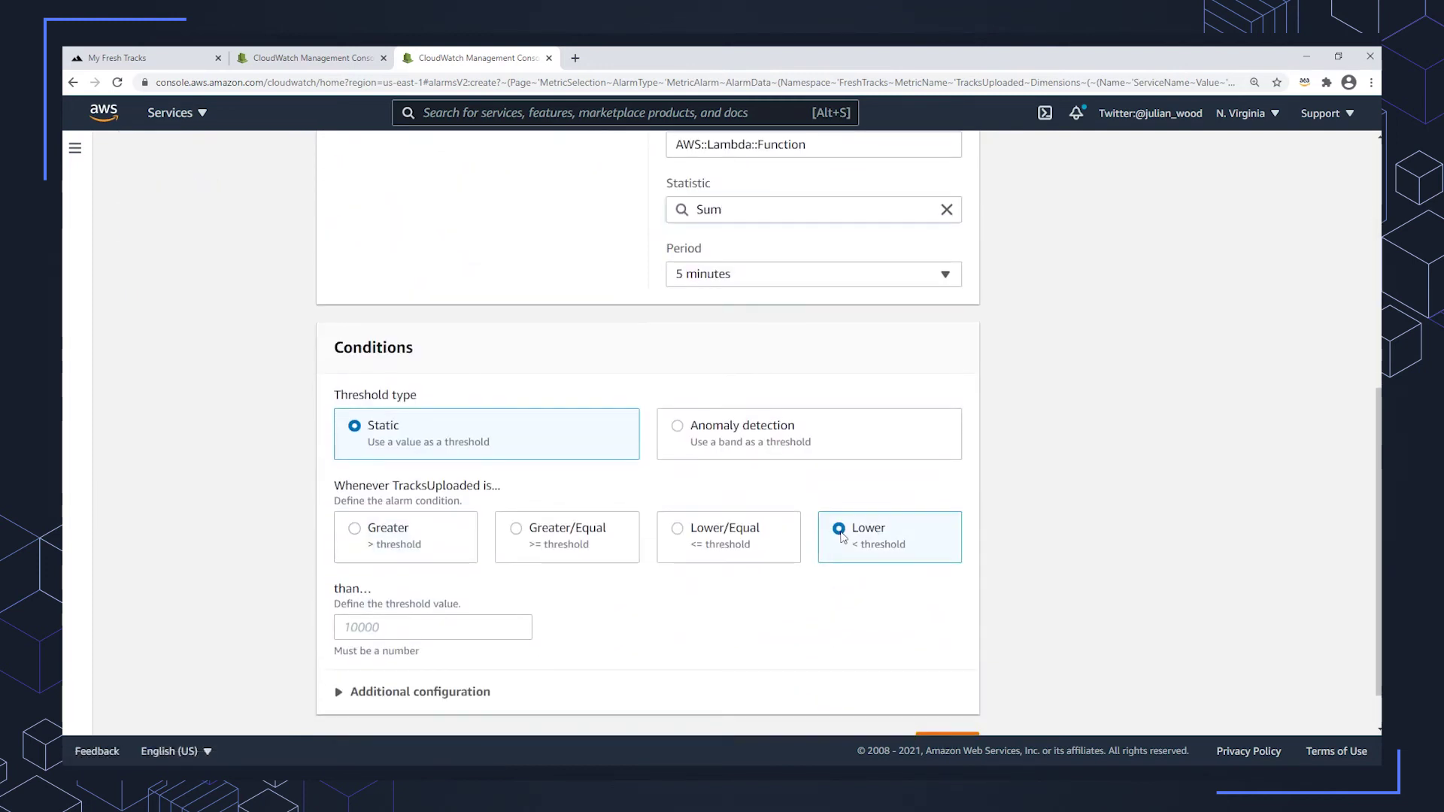
click(394, 625)
text(5)
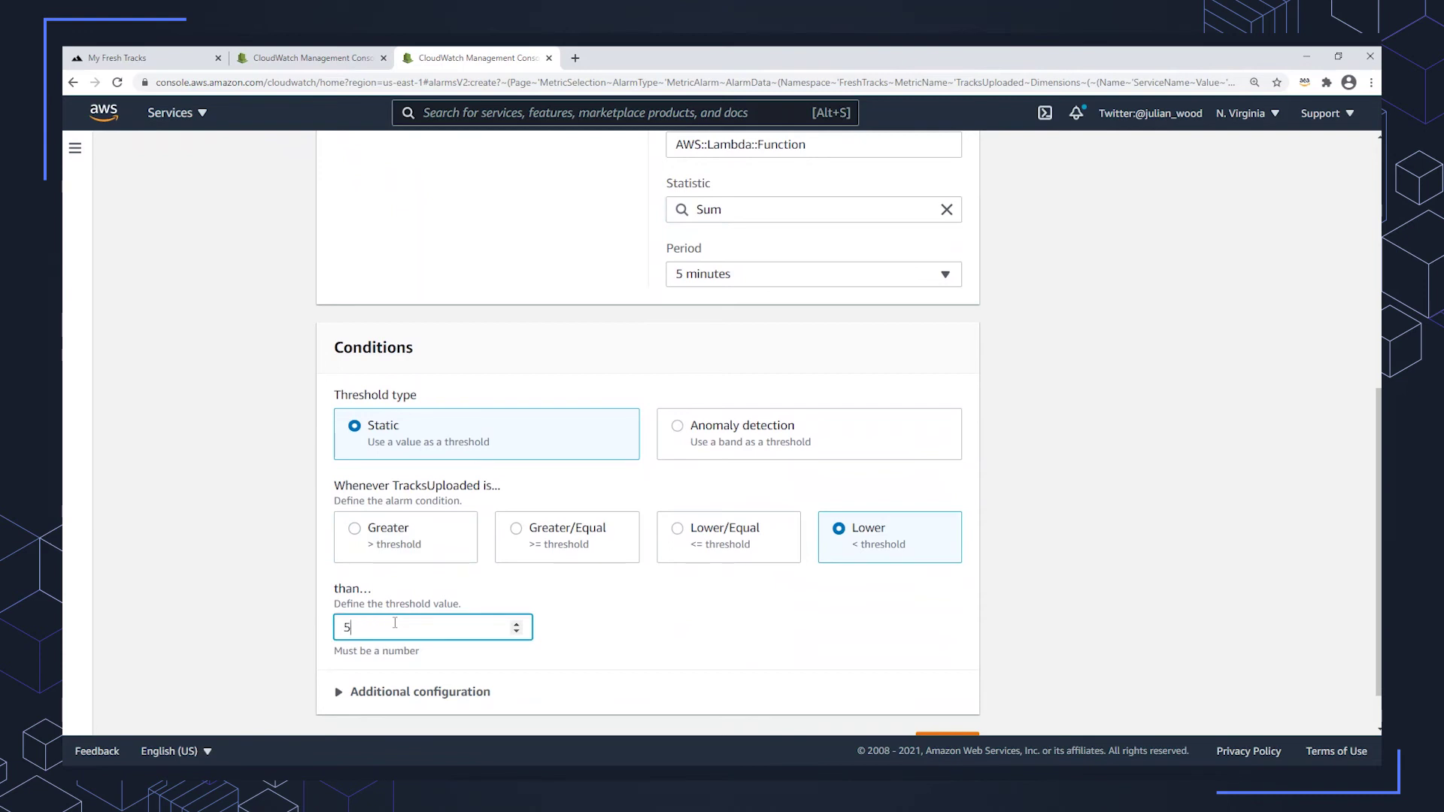
scroll(1064, 425, down, 1)
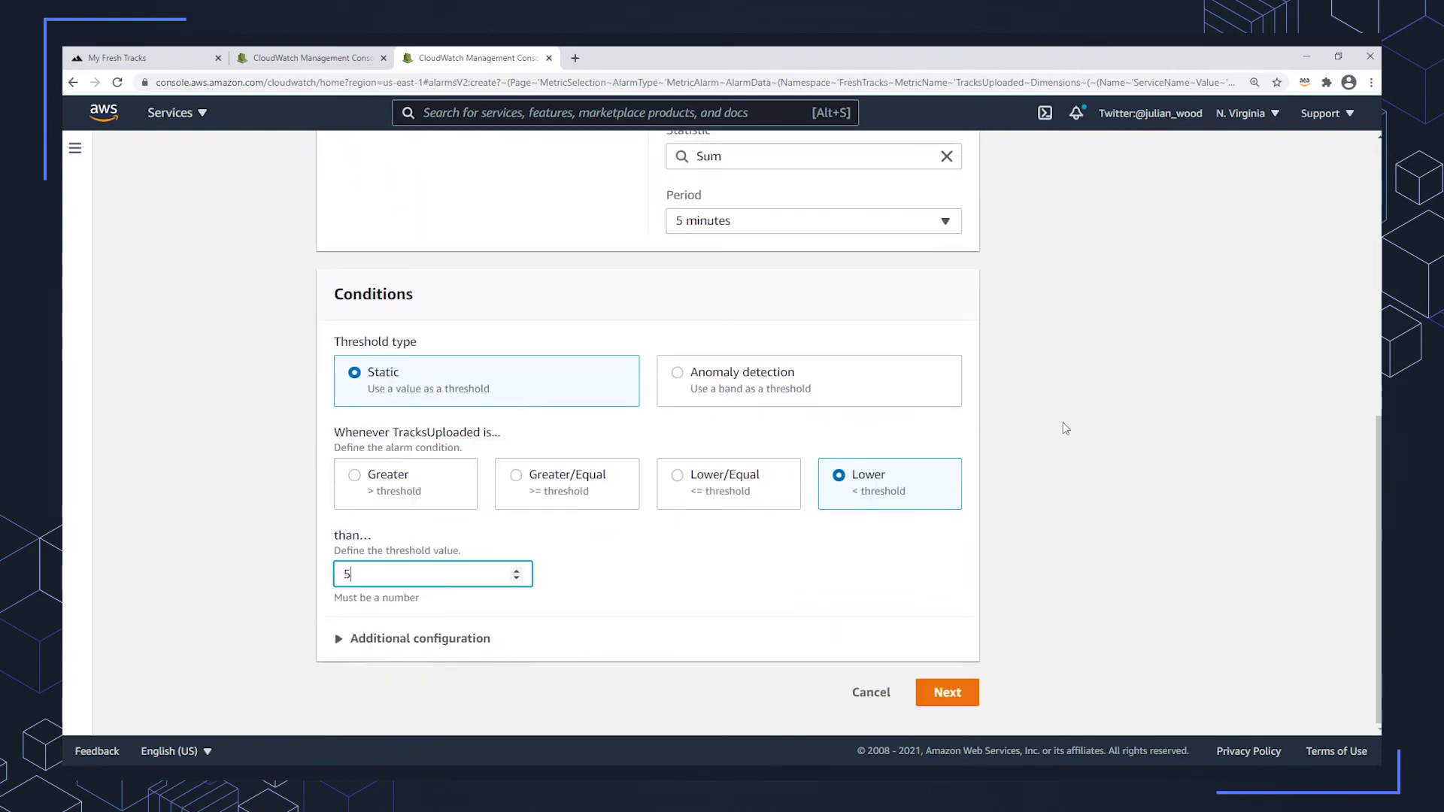
click(942, 693)
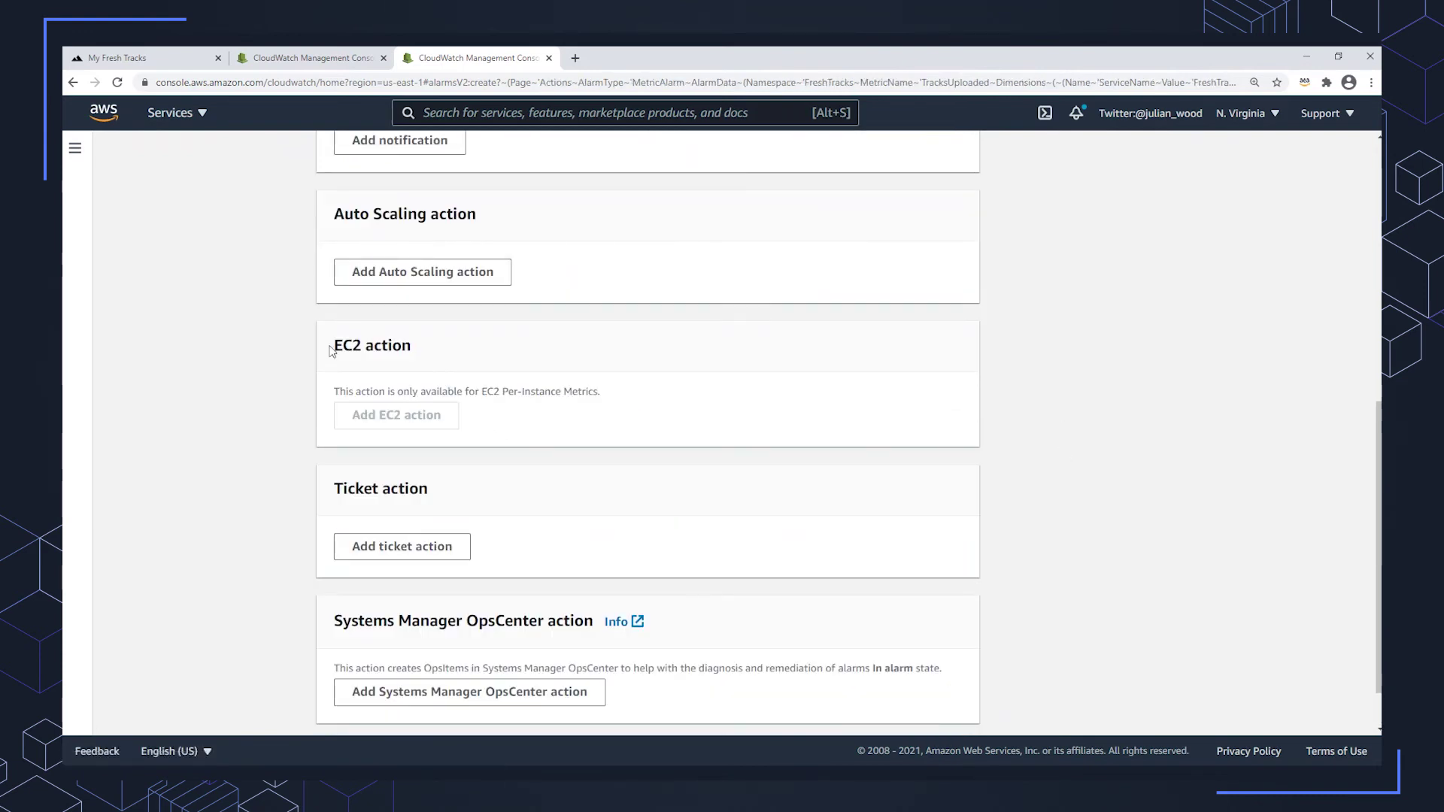
Step: Send the in-alarm notification to the existing SNS topic FreshTracks-Email_Notification and continue to the alarm's name and description
scroll(272, 342, up, 7)
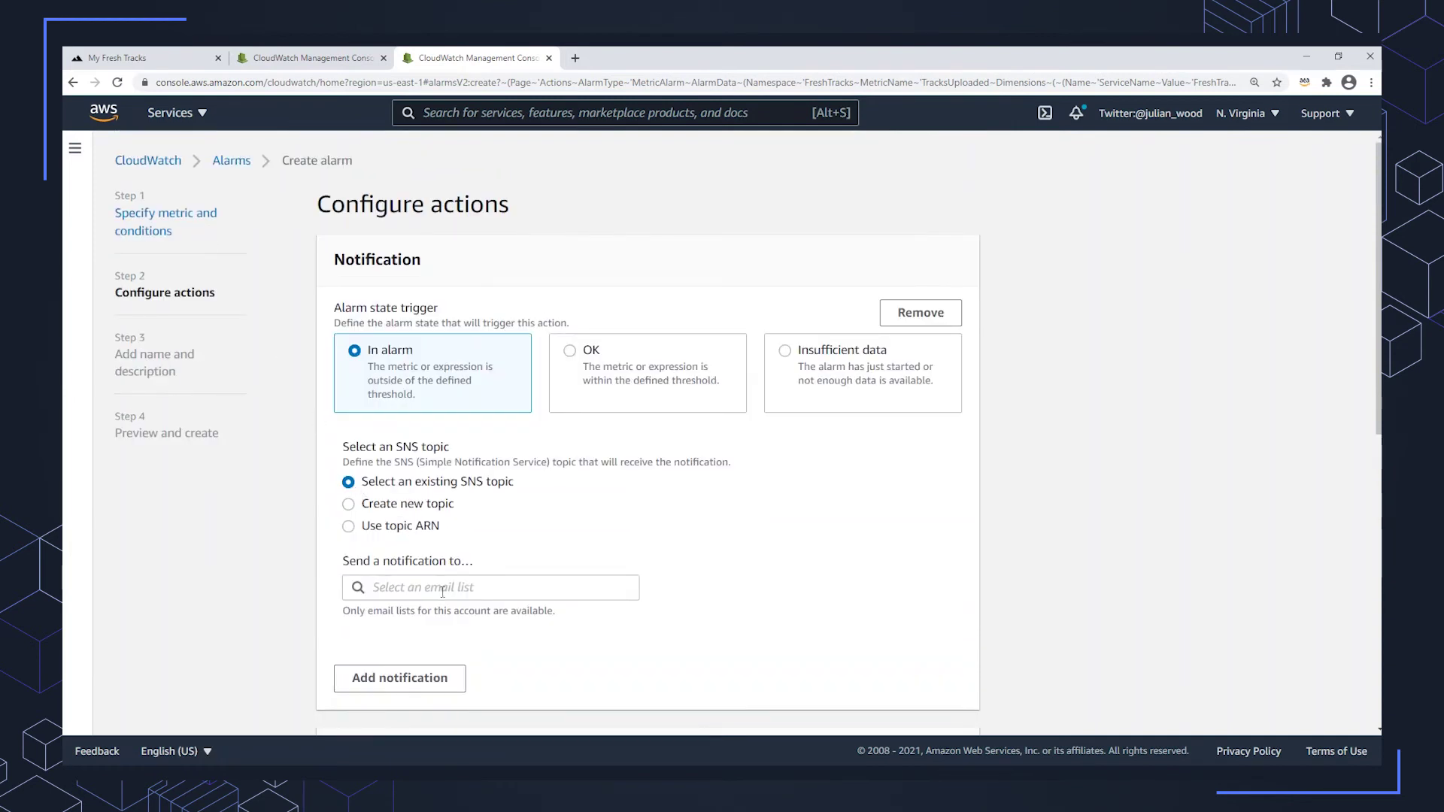
click(442, 587)
click(436, 449)
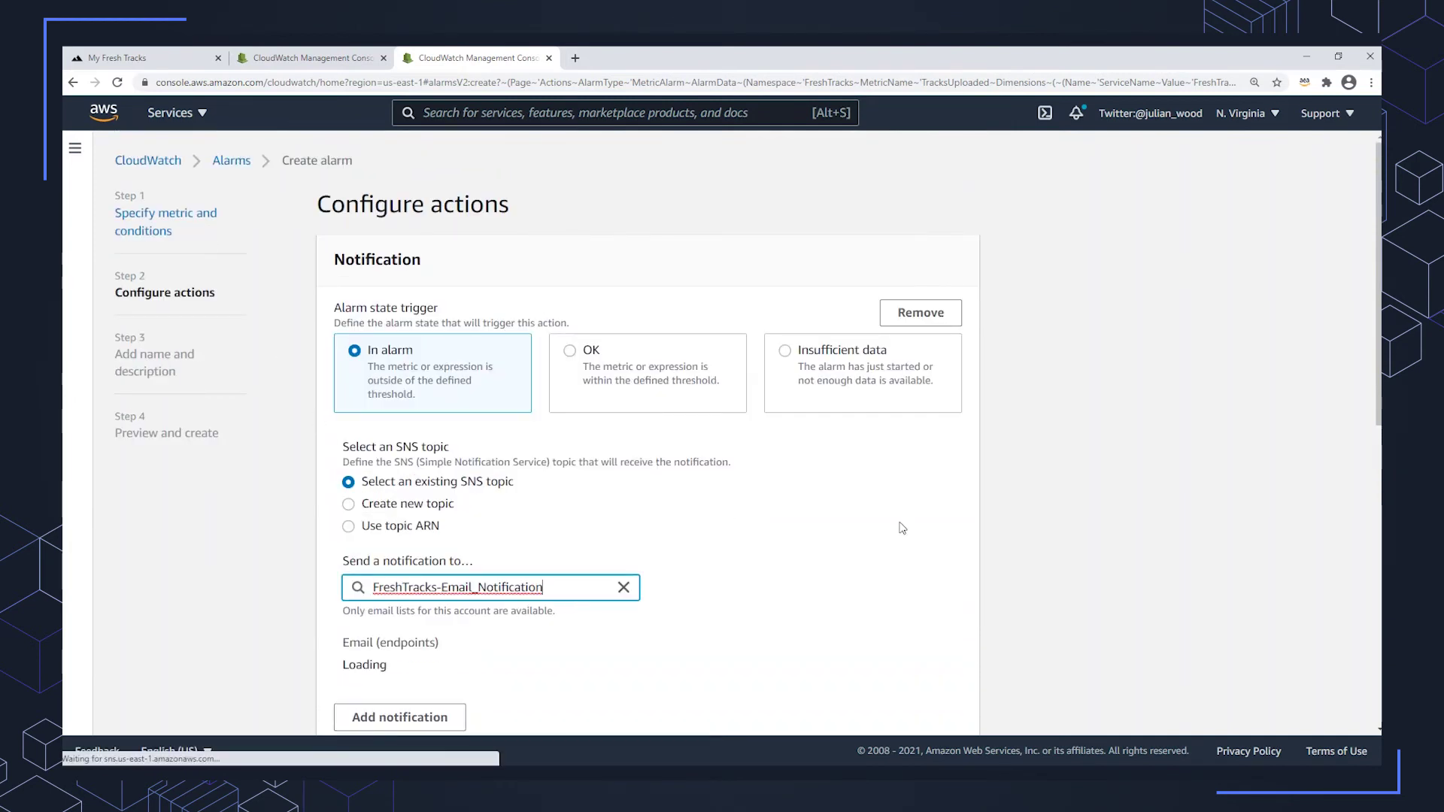
scroll(903, 522, down, 6)
scroll(903, 524, down, 3)
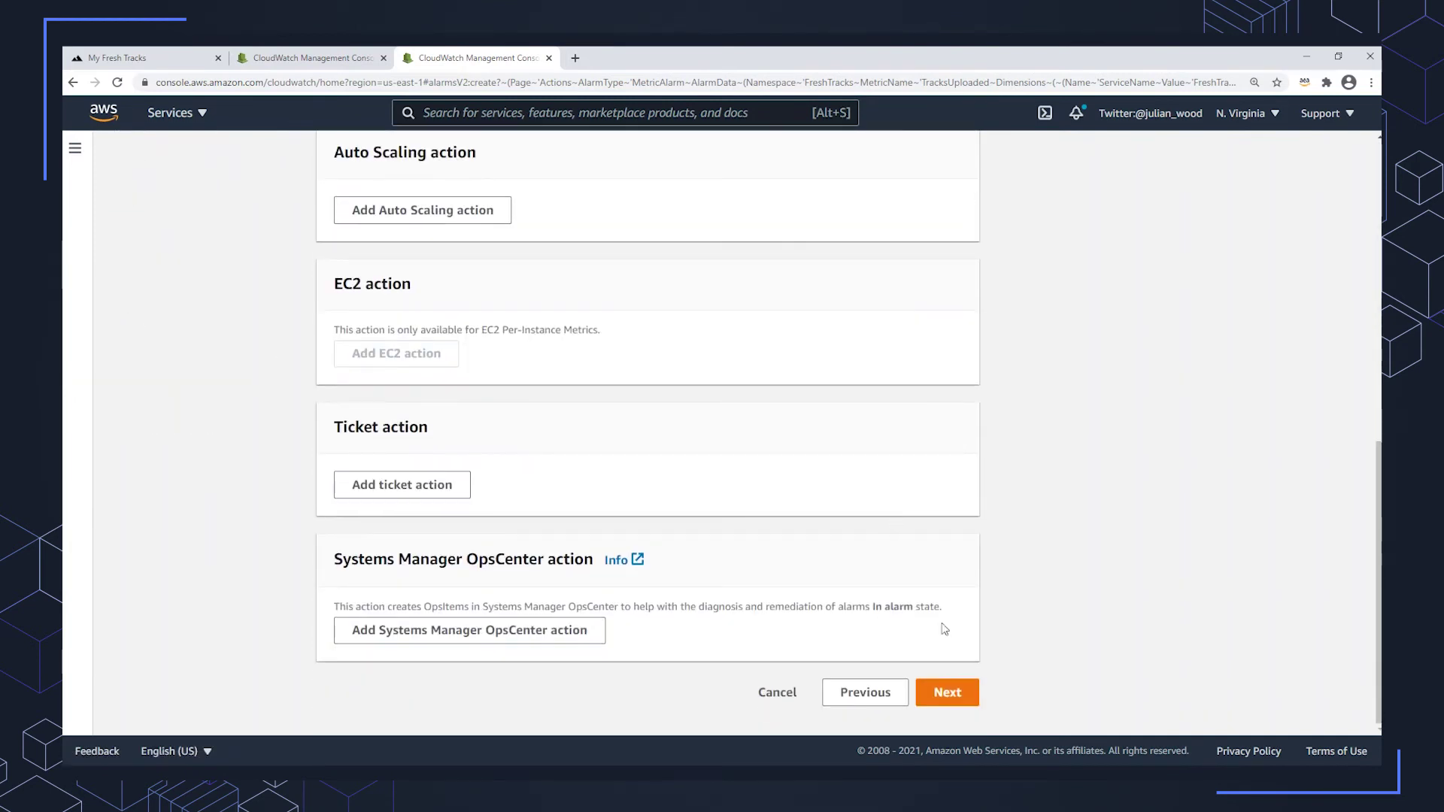
click(947, 688)
Step: Name the alarm TracksUploaded<5@5m, leave its description empty and create it
click(544, 335)
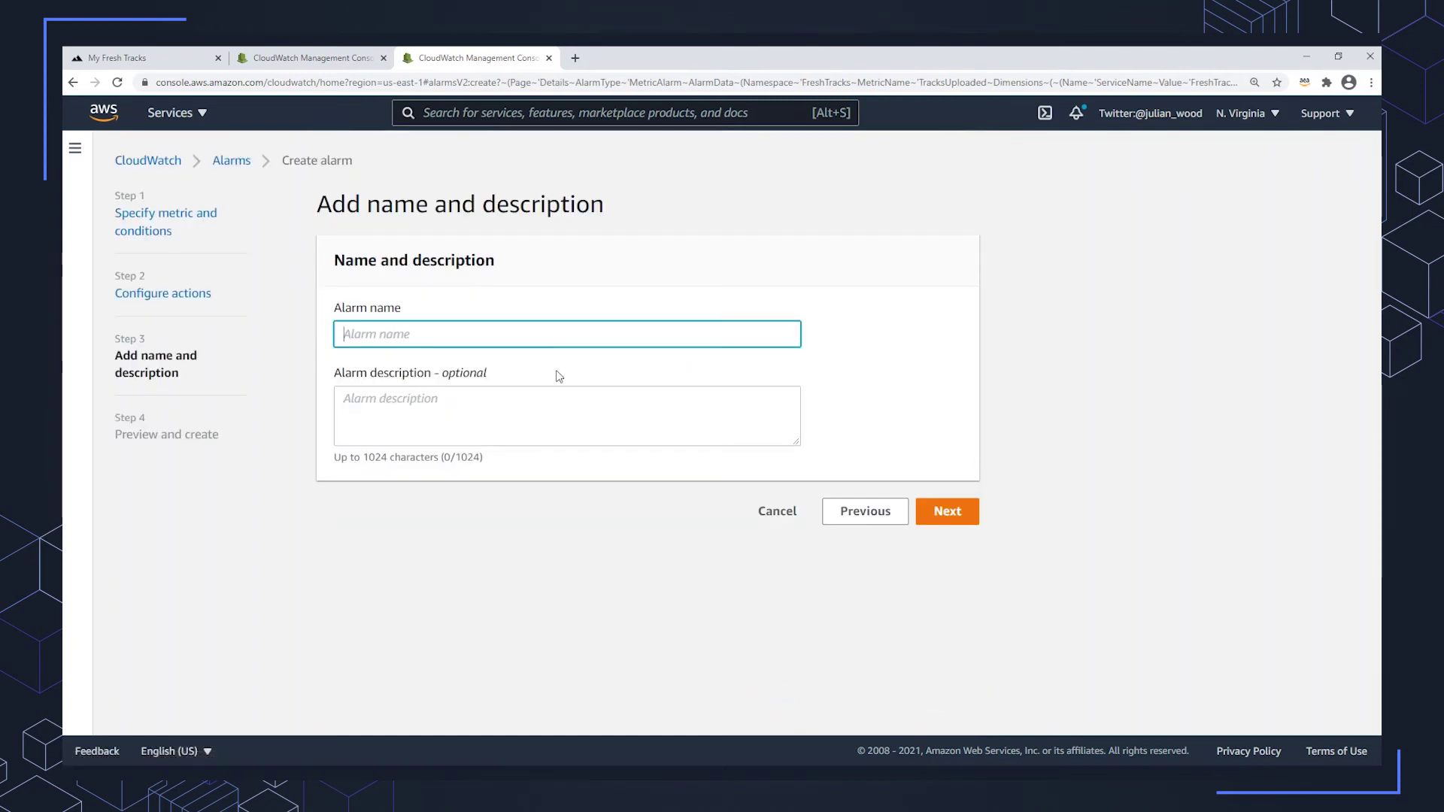
text(TracksUploaded<5@5m)
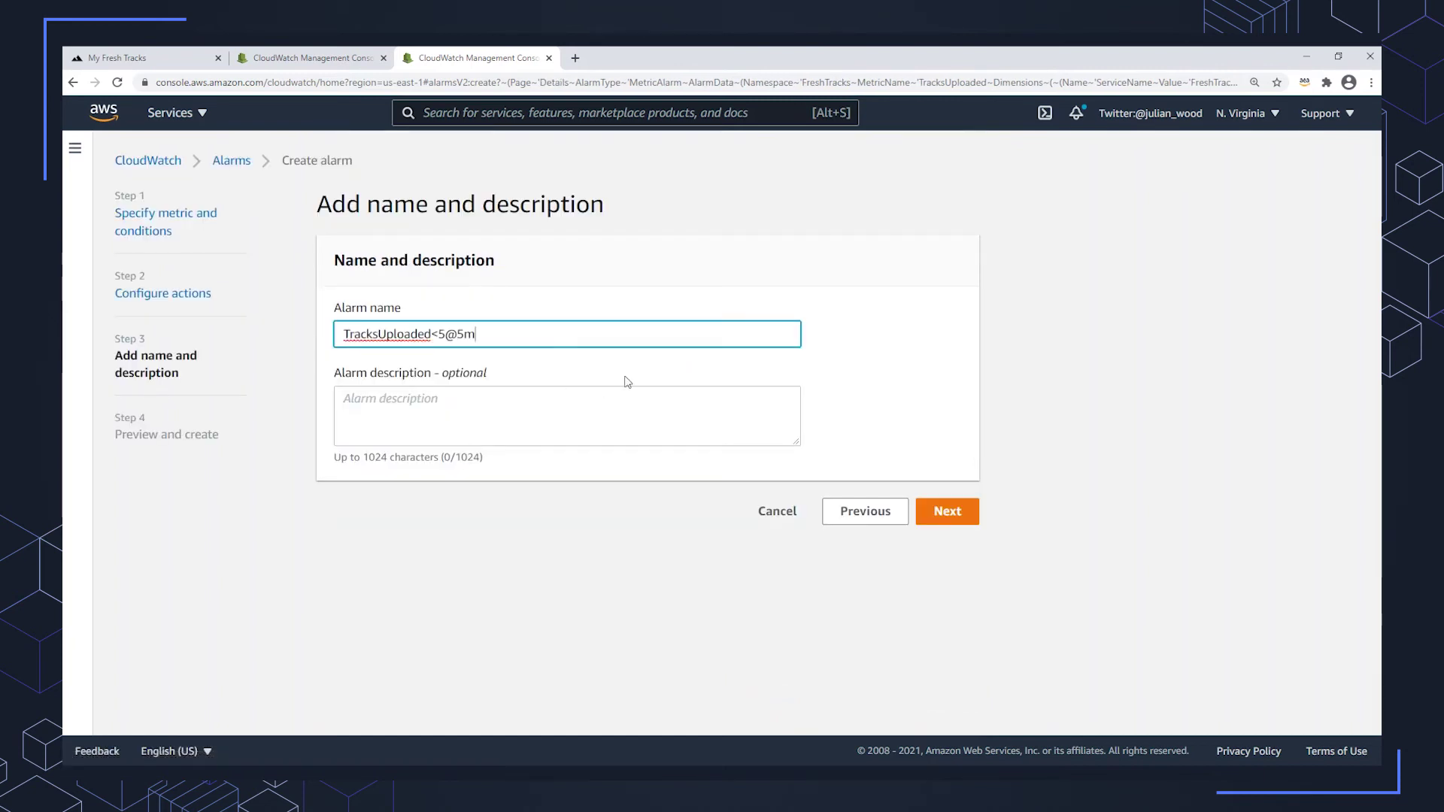
click(946, 511)
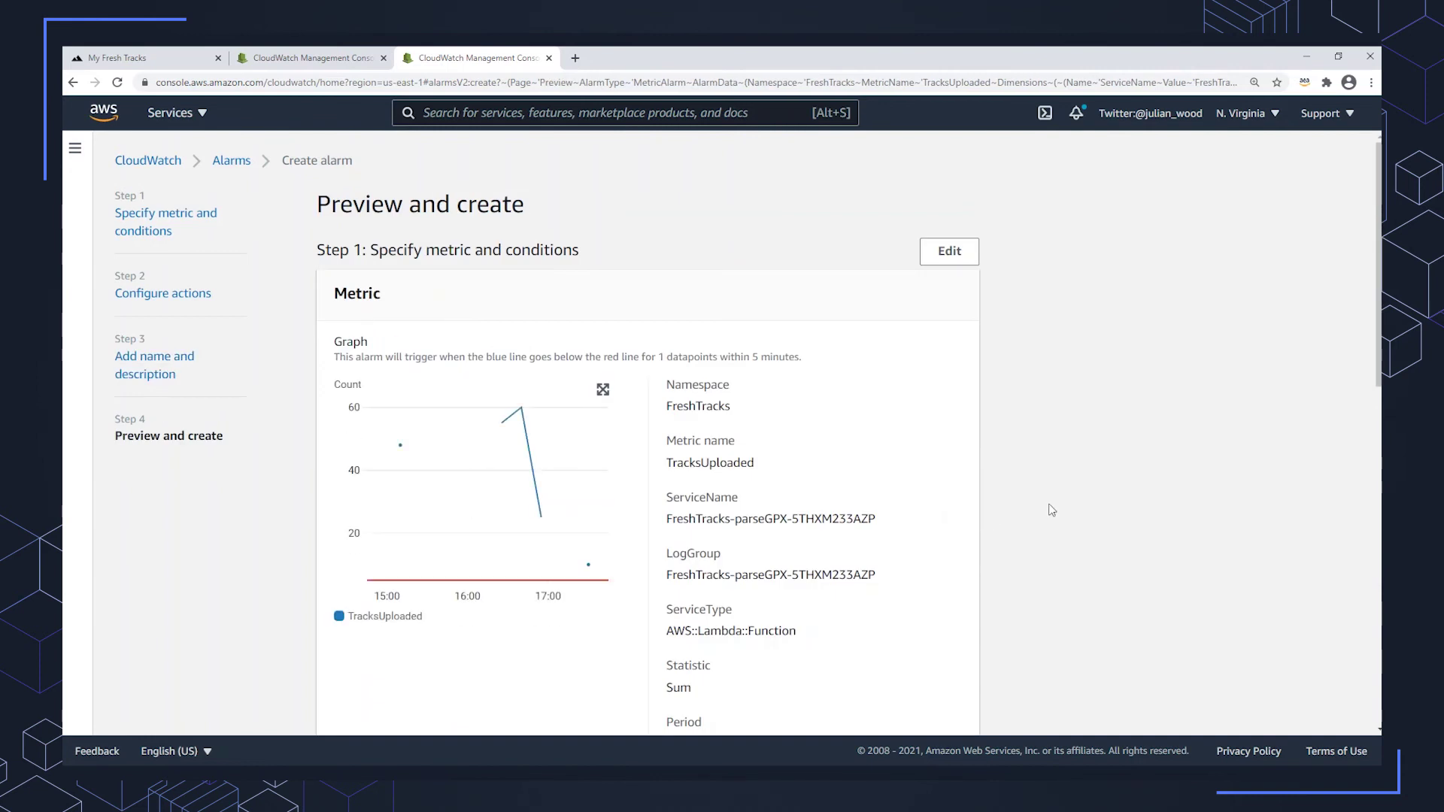
scroll(1045, 506, down, 5)
scroll(1041, 504, down, 4)
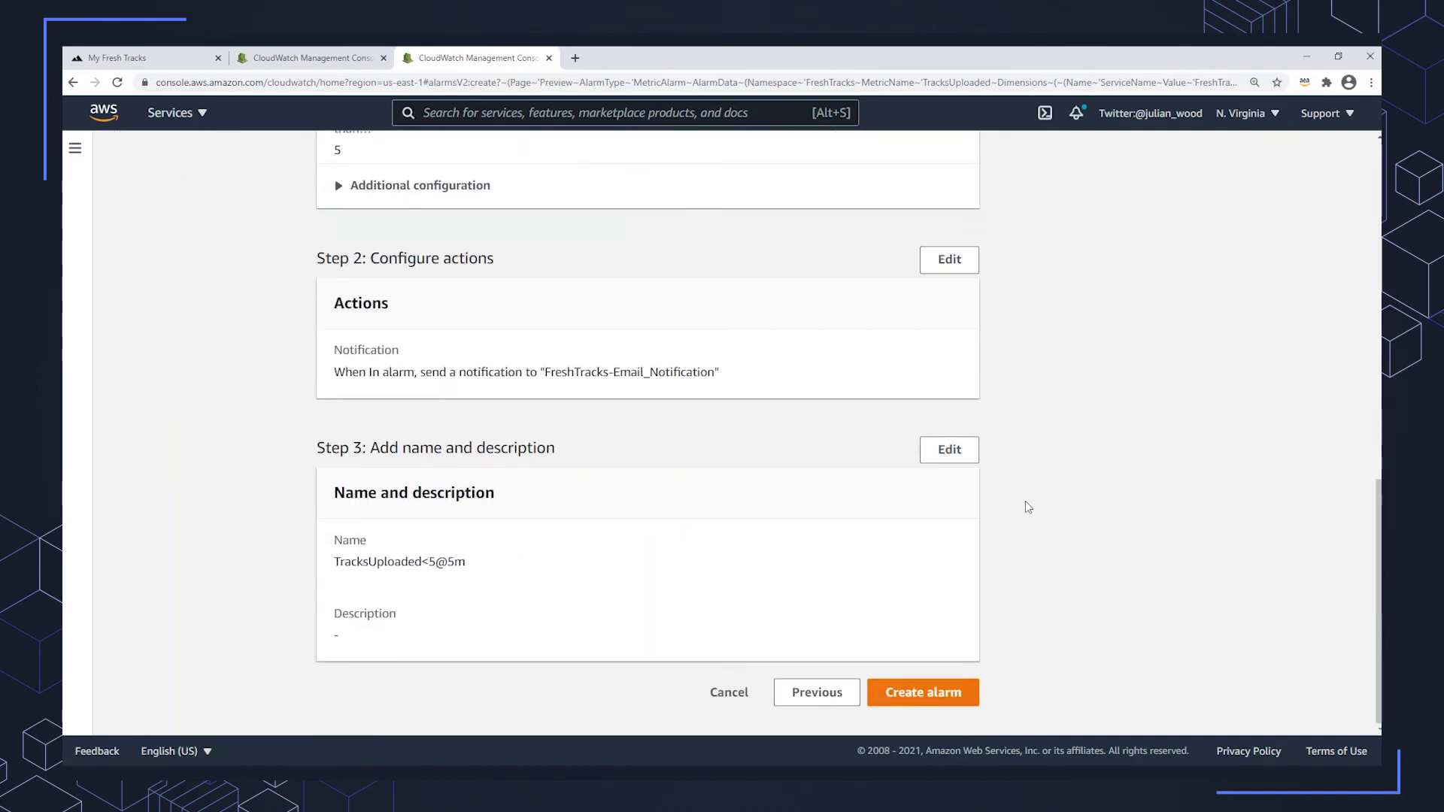
click(900, 692)
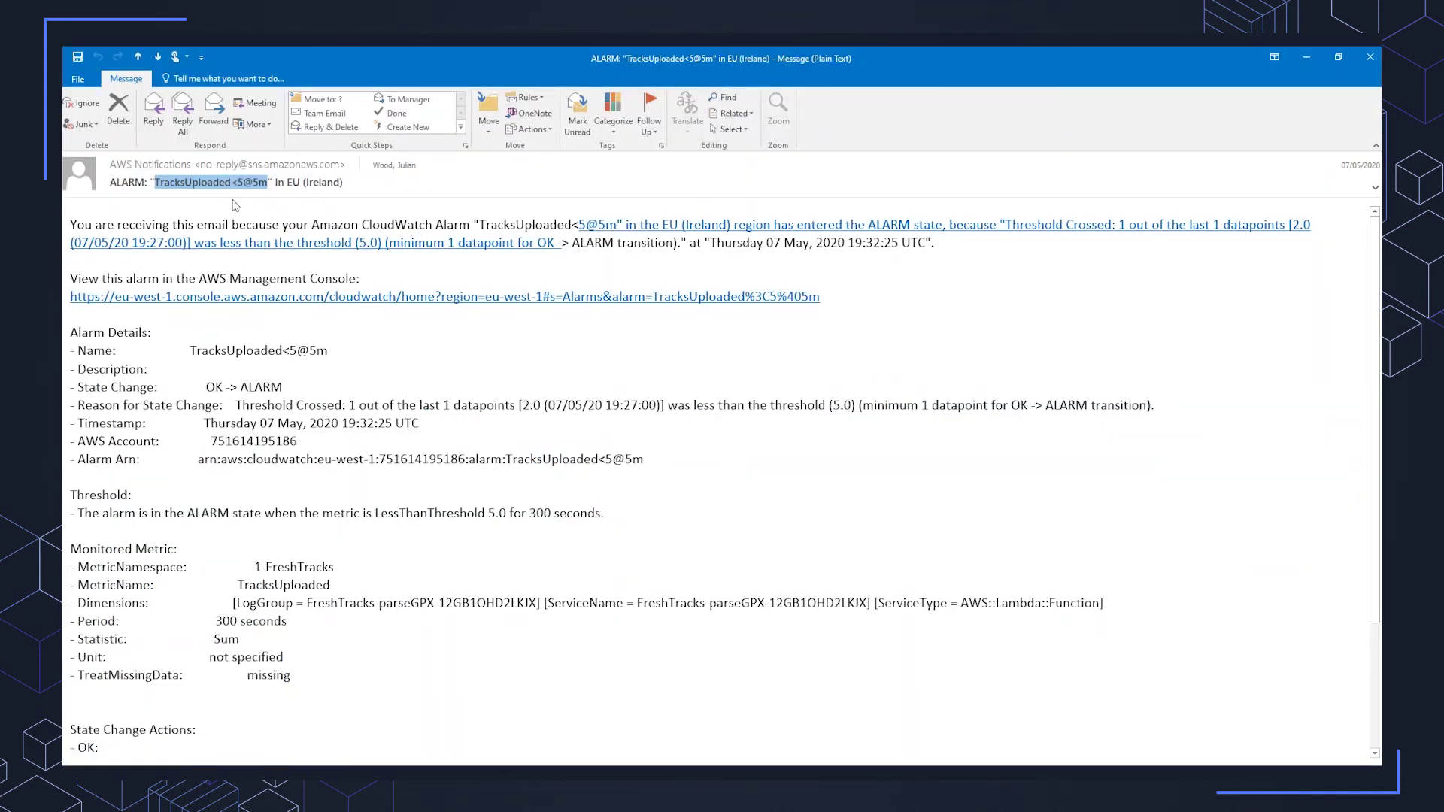
Step: In the Outlook alarm notification email for TracksUploaded<5@5m, highlight the State Change value under Alarm Details
drag(154, 387, 283, 387)
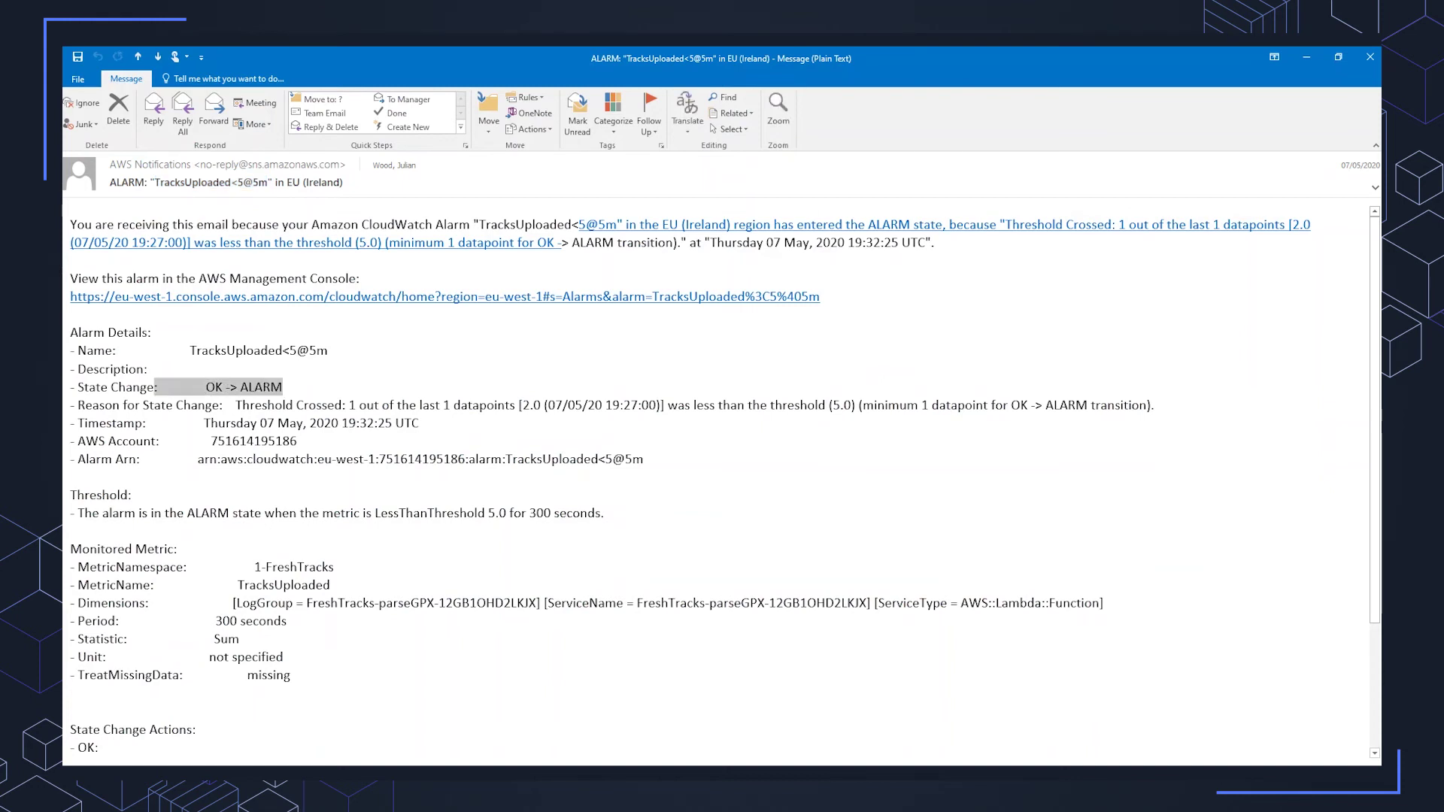